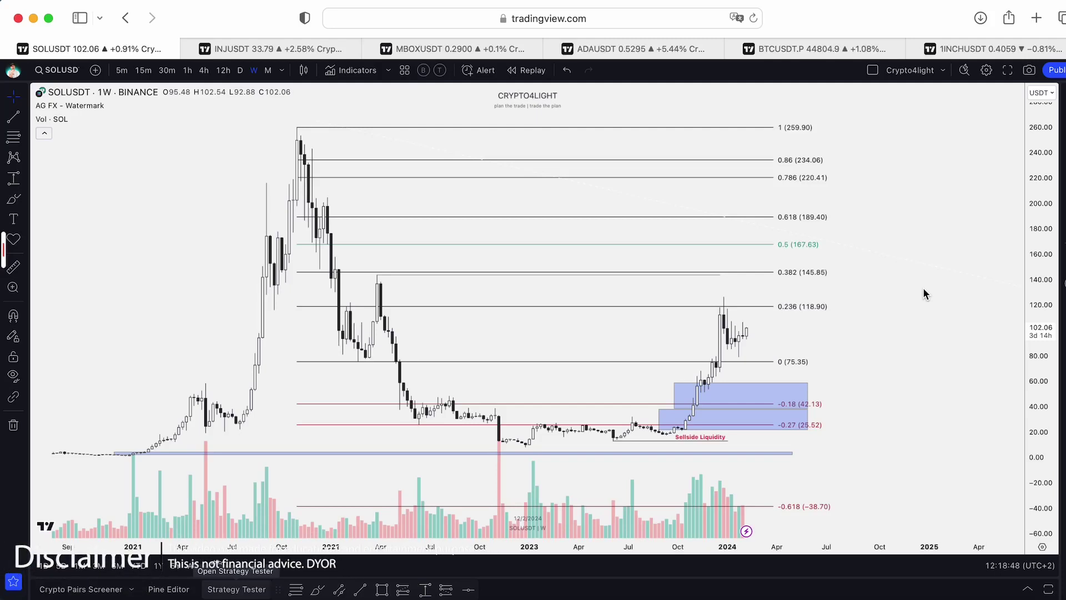
Pan across the SOLUSDT weekly Fibonacci levels, then move to the INJUSDT weekly chart.
{"action": "mouse_move", "coordinate": [906, 282]}
{"action": "left_mouse_down"}
{"action": "mouse_move", "coordinate": [904, 266]}
{"action": "mouse_move", "coordinate": [904, 286]}
{"action": "left_mouse_up"}
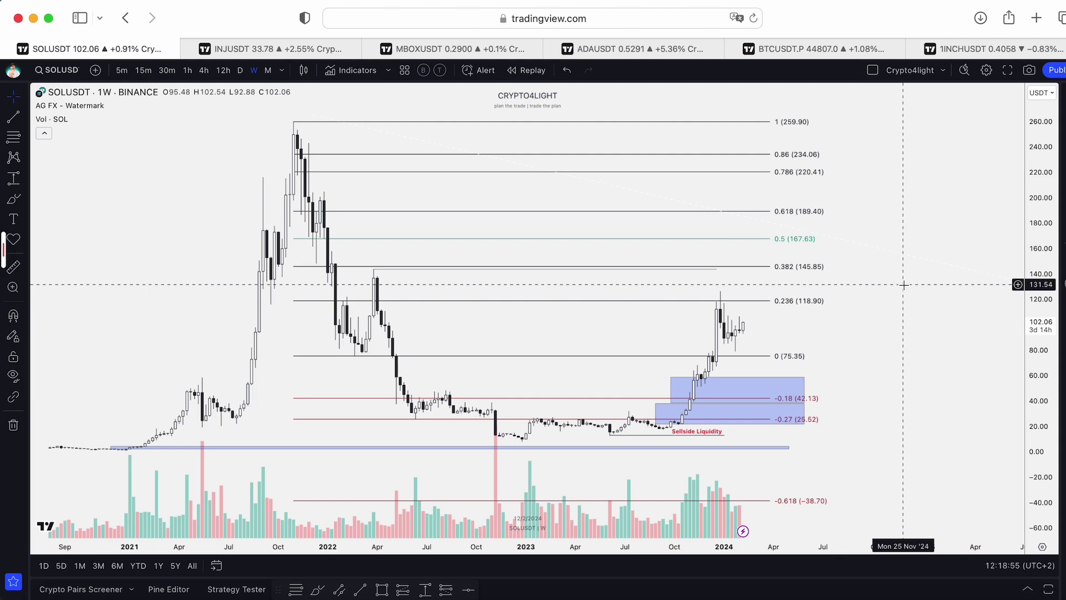
{"action": "scroll", "coordinate": [910, 286], "scroll_direction": "up", "scroll_amount": 3}
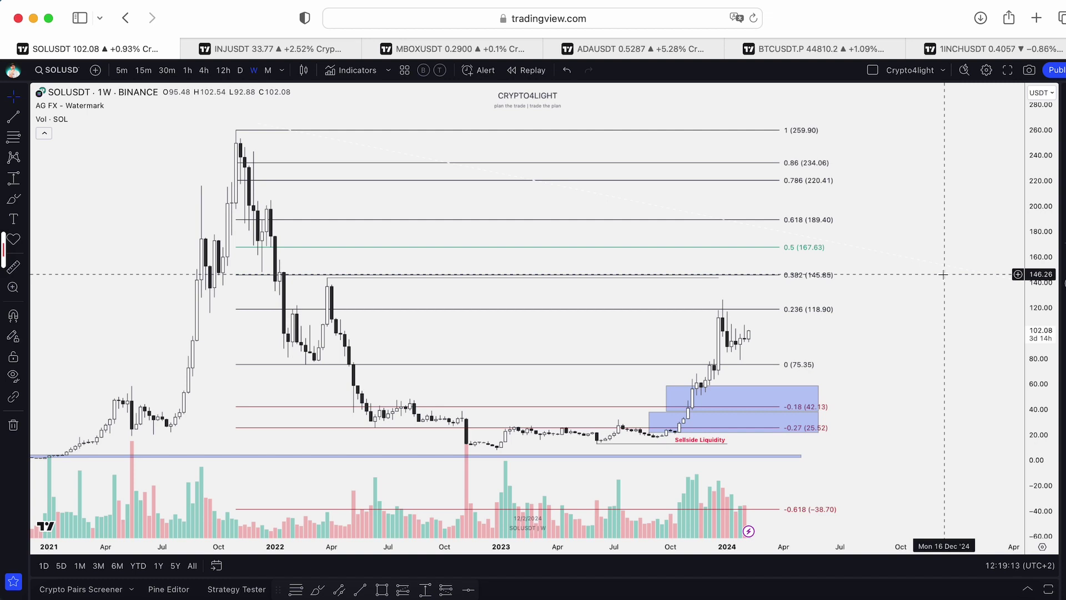
{"action": "left_click_drag", "start_coordinate": [947, 231], "coordinate": [954, 247]}
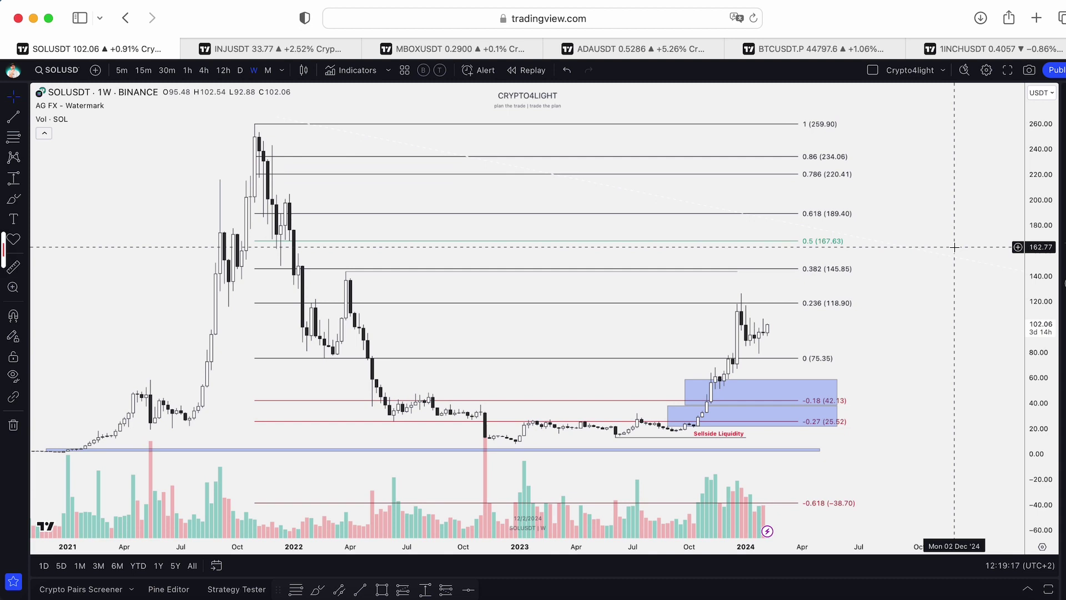
{"action": "key", "text": "ctrl+Tab"}
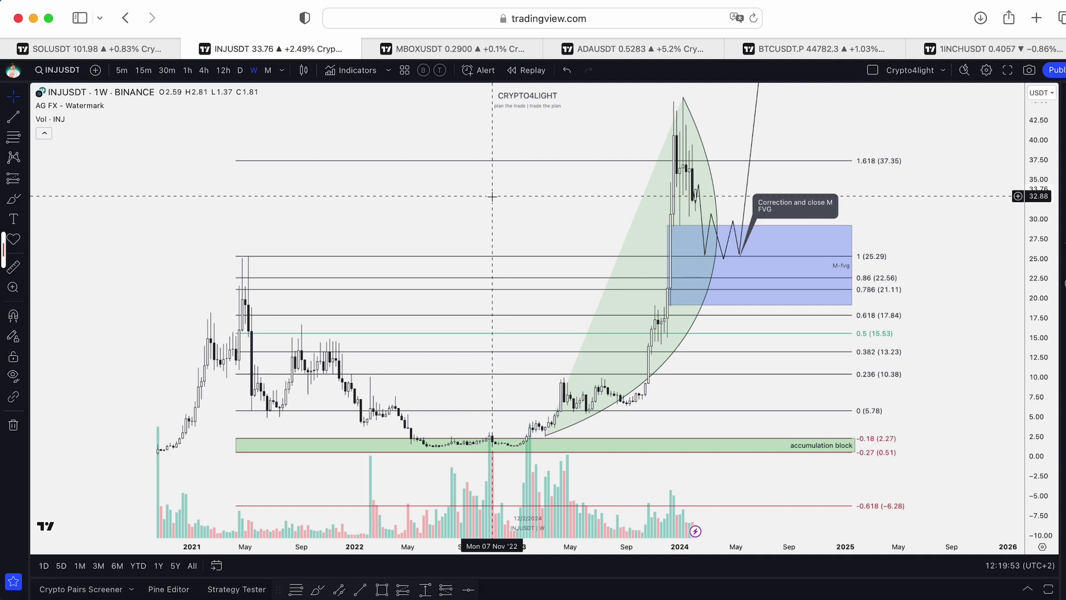
Switch to the BTCUSDT.P 4-hour chart with price labels at 40342.0 and 36641.6.
{"action": "scroll", "coordinate": [492, 196], "scroll_direction": "down", "scroll_amount": 1}
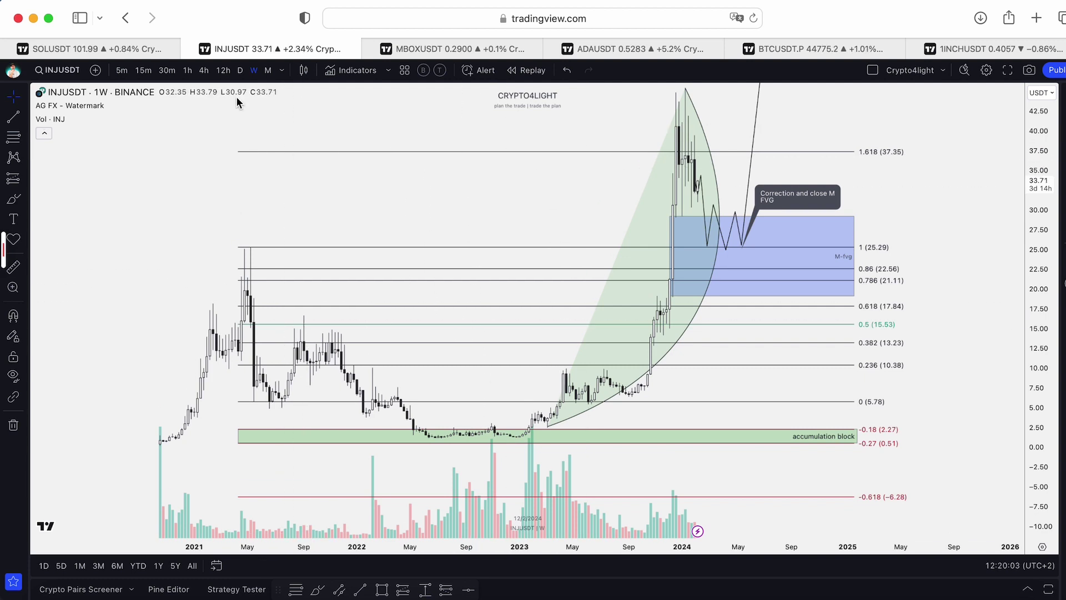
{"action": "left_click", "coordinate": [859, 49]}
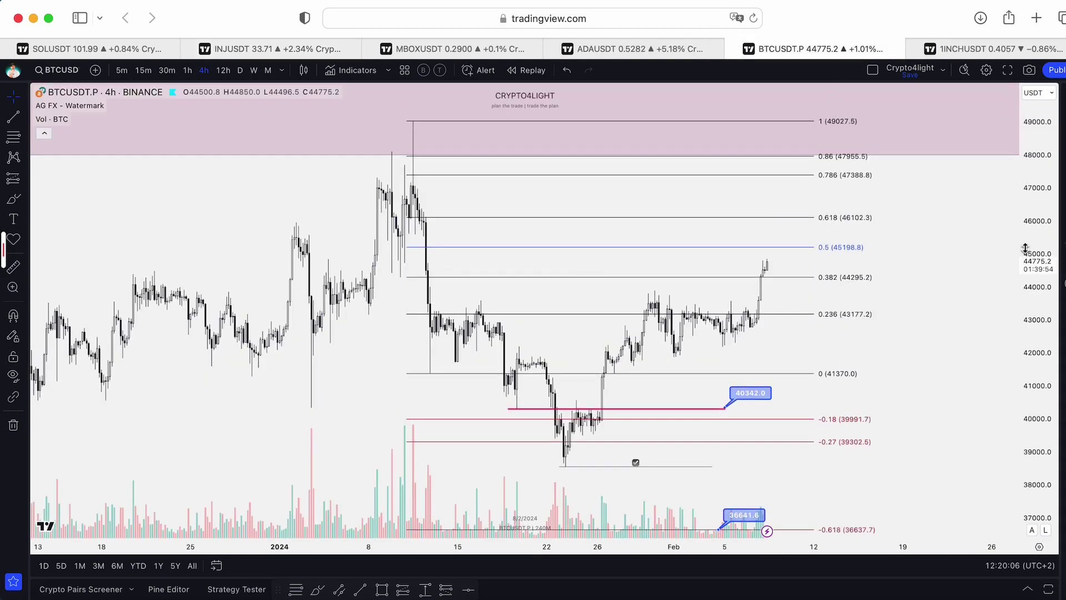
{"action": "left_click_drag", "start_coordinate": [899, 267], "coordinate": [892, 248]}
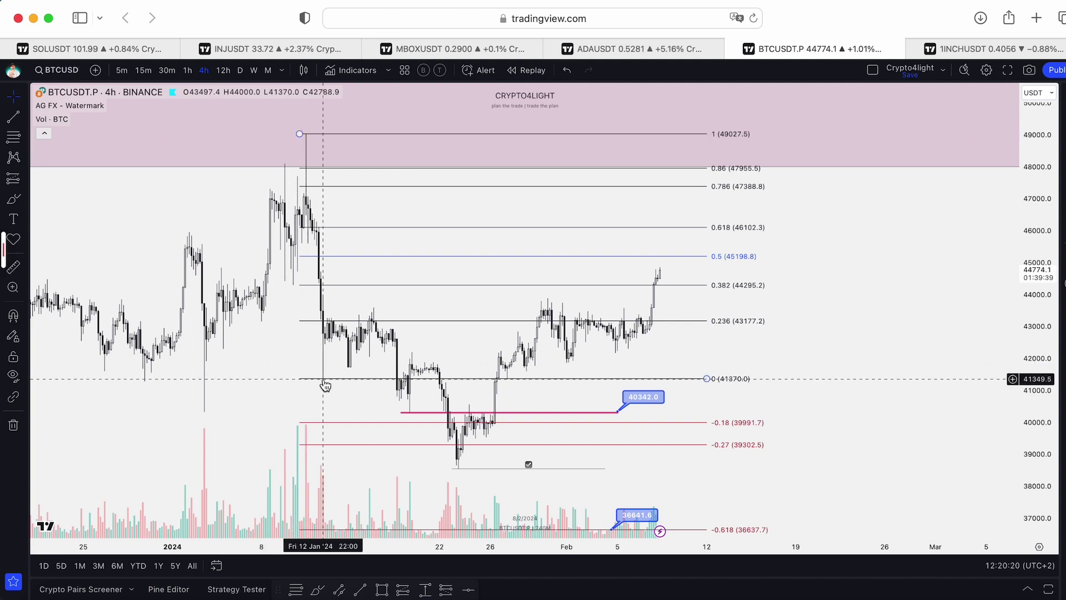
{"action": "scroll", "coordinate": [325, 385], "scroll_direction": "left", "scroll_amount": 3}
{"action": "scroll", "coordinate": [333, 444], "scroll_direction": "up", "scroll_amount": 2}
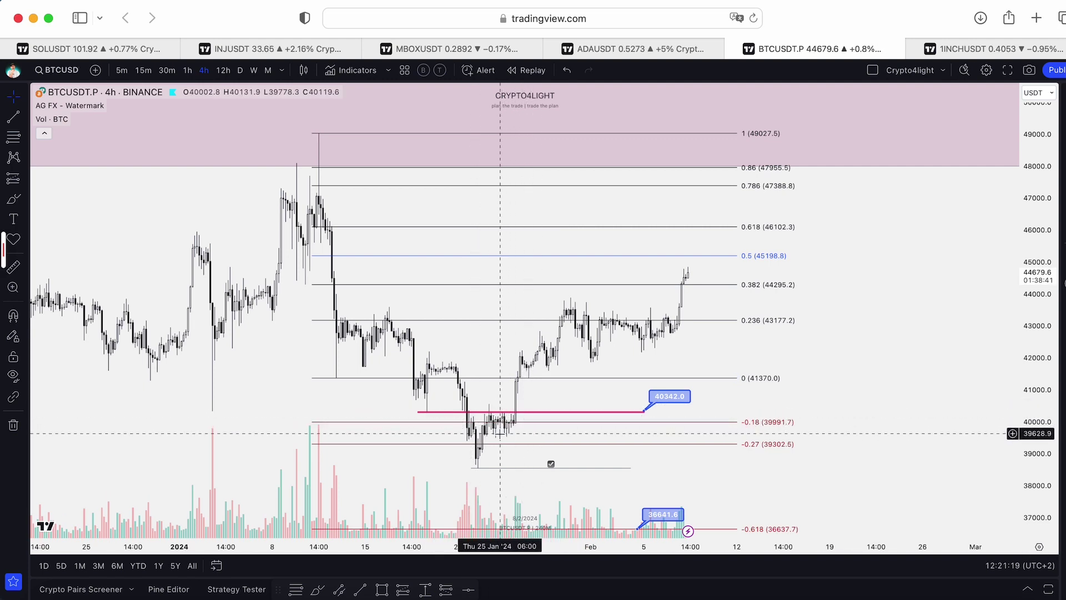
{"action": "scroll", "coordinate": [947, 347], "scroll_direction": "up", "scroll_amount": 5}
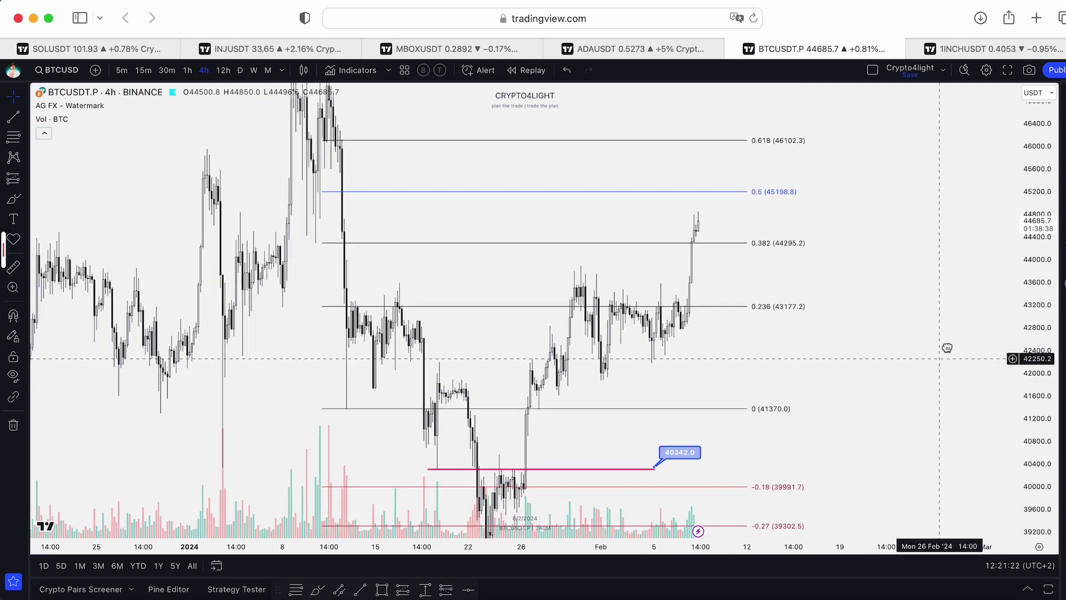
{"action": "scroll", "coordinate": [953, 318], "scroll_direction": "up", "scroll_amount": 5}
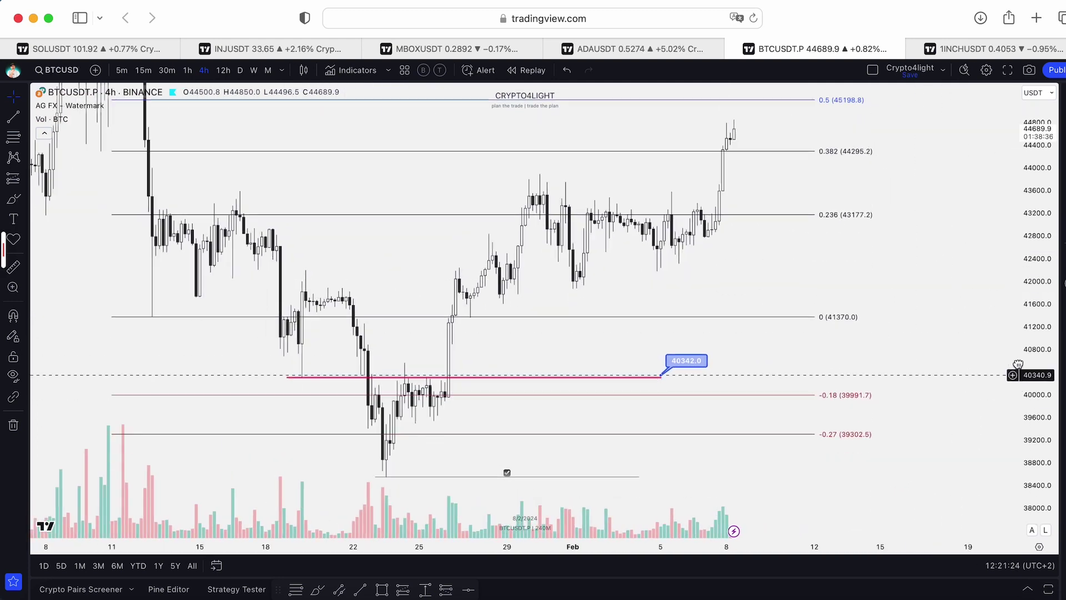
{"action": "left_click_drag", "start_coordinate": [1037, 403], "coordinate": [1037, 378]}
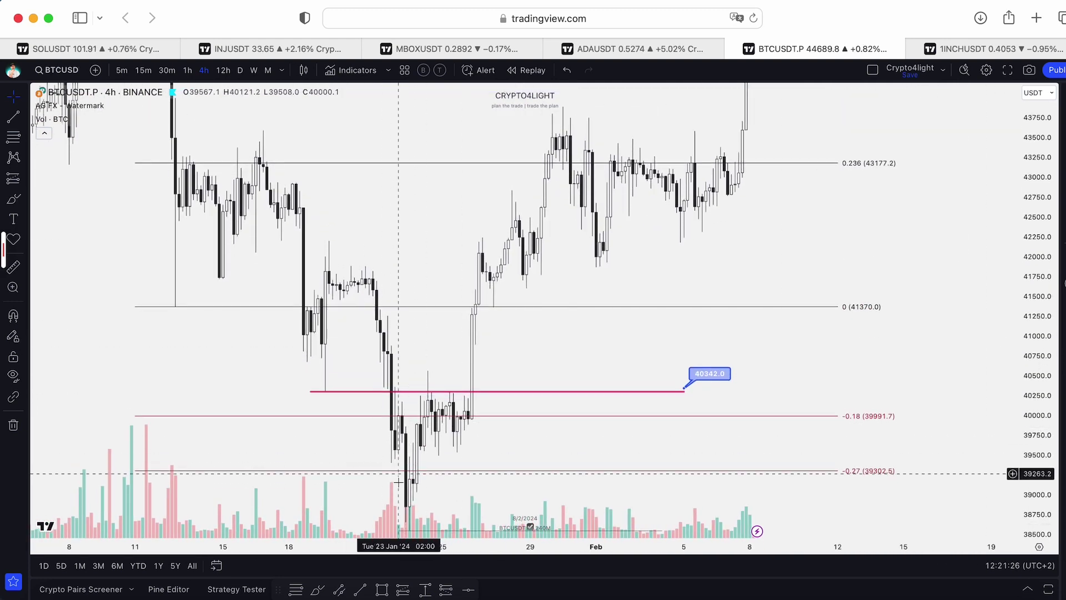
{"action": "scroll", "coordinate": [557, 352], "scroll_direction": "up", "scroll_amount": 2}
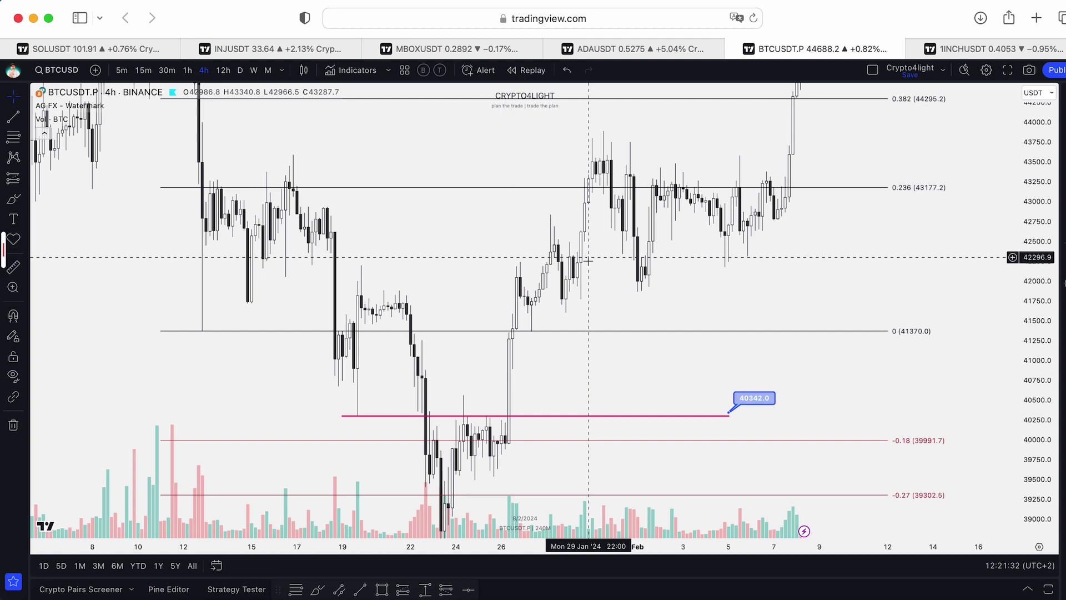
{"action": "scroll", "coordinate": [982, 273], "scroll_direction": "down", "scroll_amount": 5}
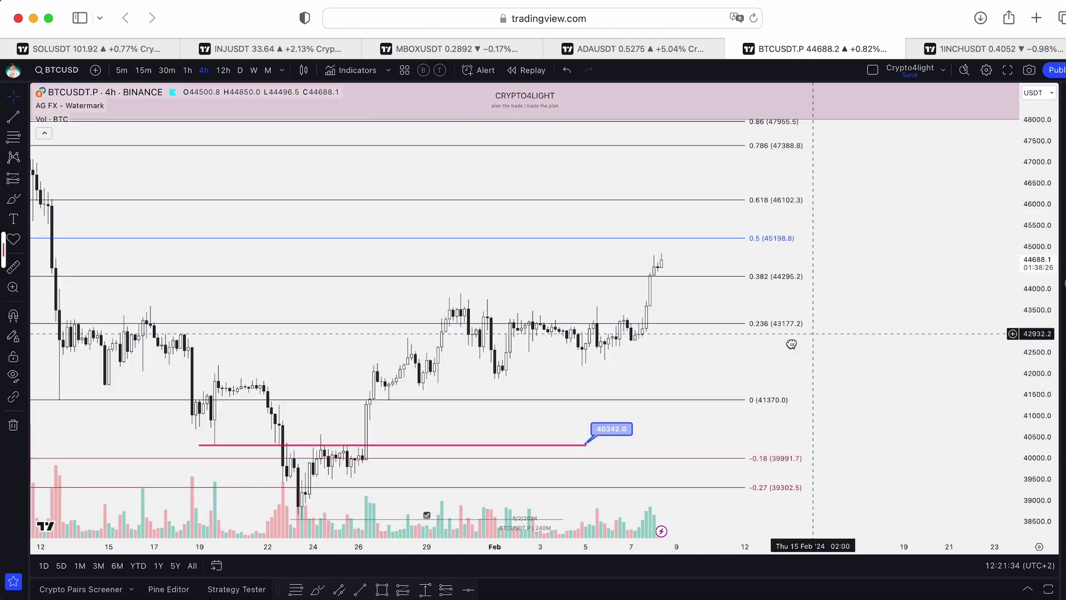
{"action": "scroll", "coordinate": [888, 280], "scroll_direction": "down", "scroll_amount": 5}
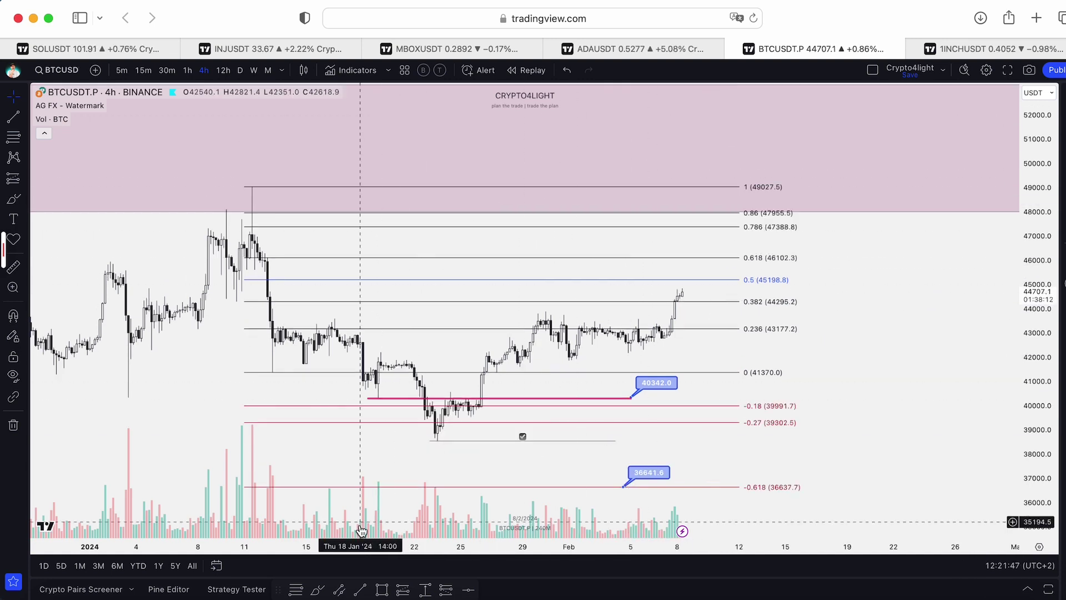
{"action": "left_click_drag", "start_coordinate": [727, 216], "coordinate": [783, 183]}
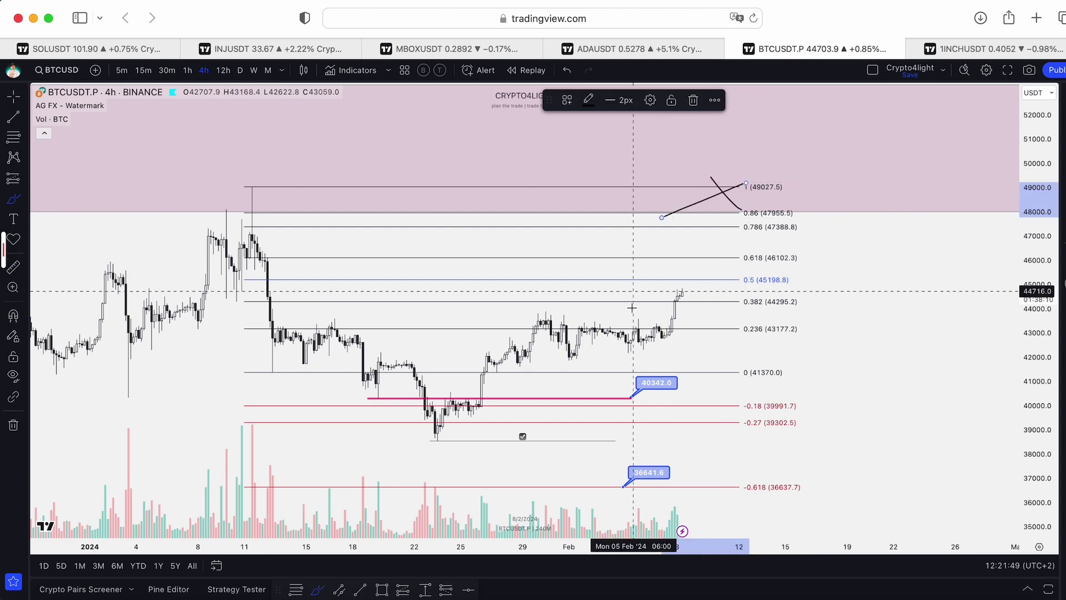
{"action": "left_click", "coordinate": [567, 70]}
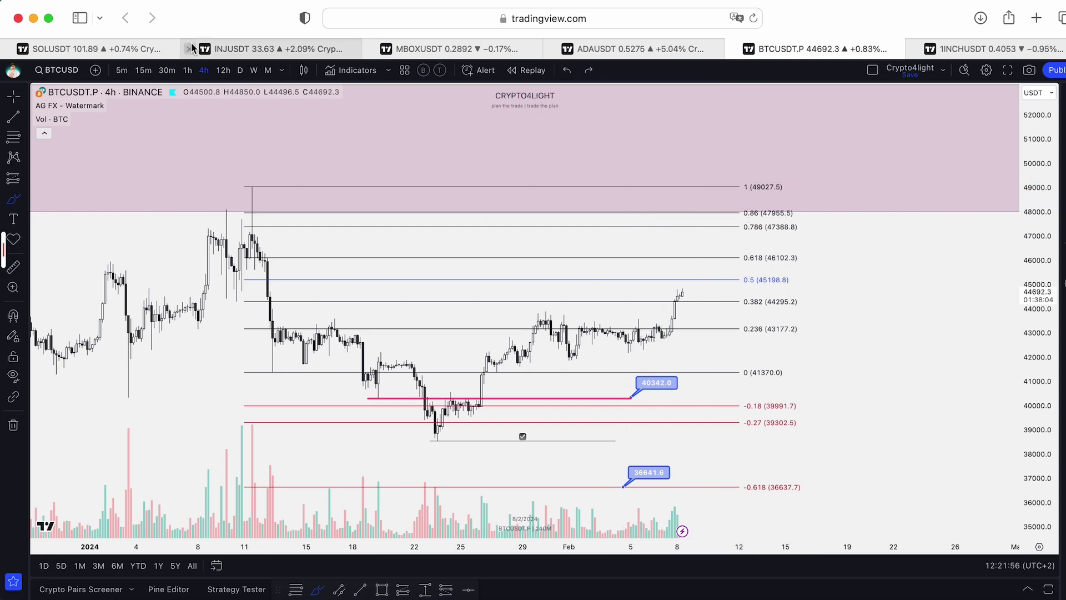
Open the 1INCHUSDT weekly chart and switch its style to Line, then back to Candles.
{"action": "left_click", "coordinate": [965, 48]}
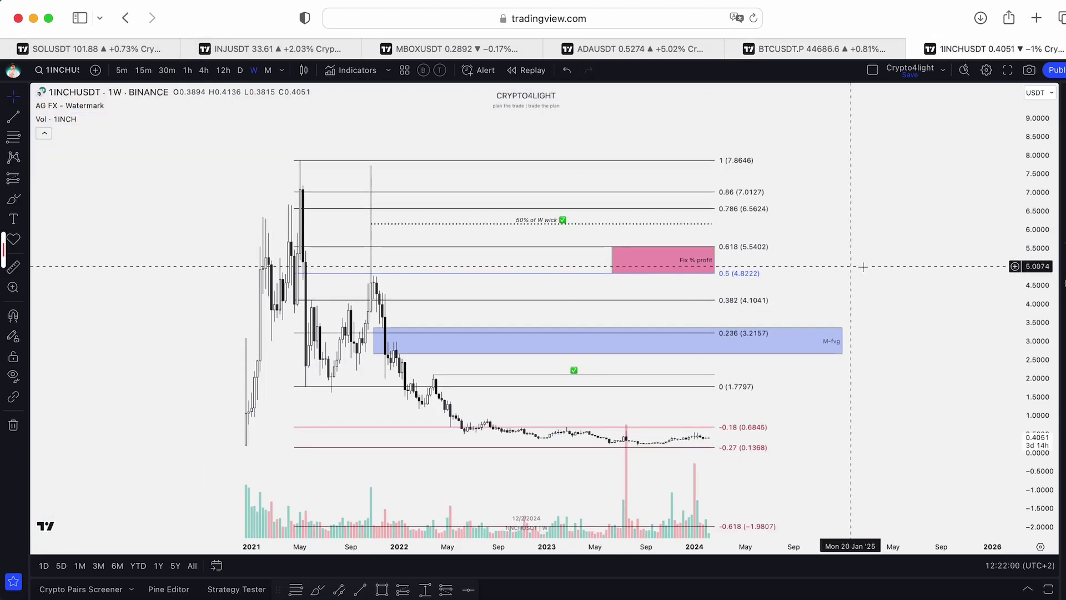
{"action": "scroll", "coordinate": [555, 256], "scroll_direction": "up", "scroll_amount": 5}
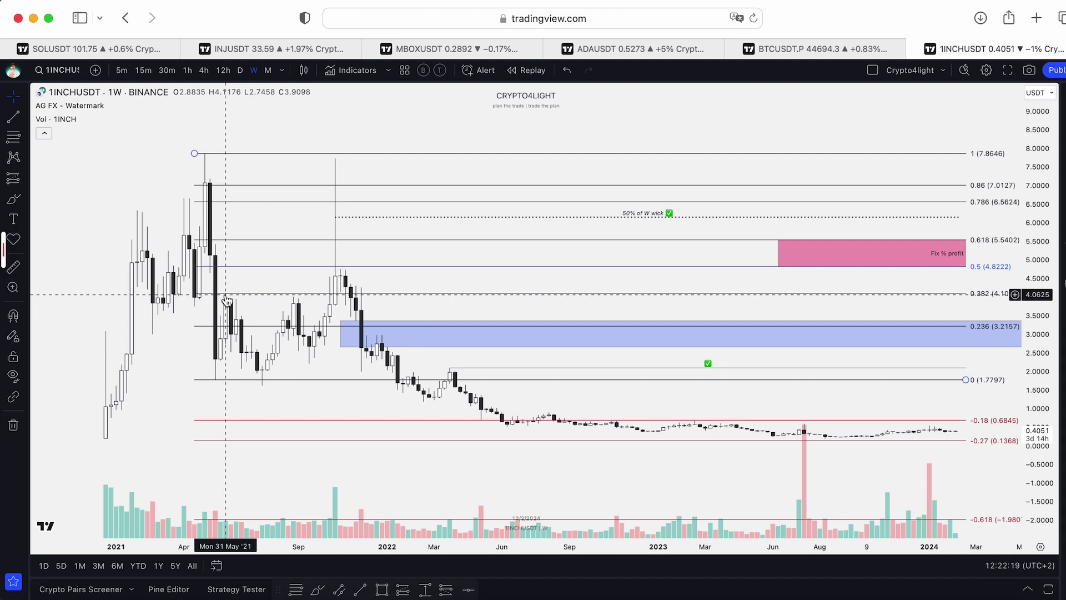
{"action": "scroll", "coordinate": [183, 333], "scroll_direction": "down", "scroll_amount": 5}
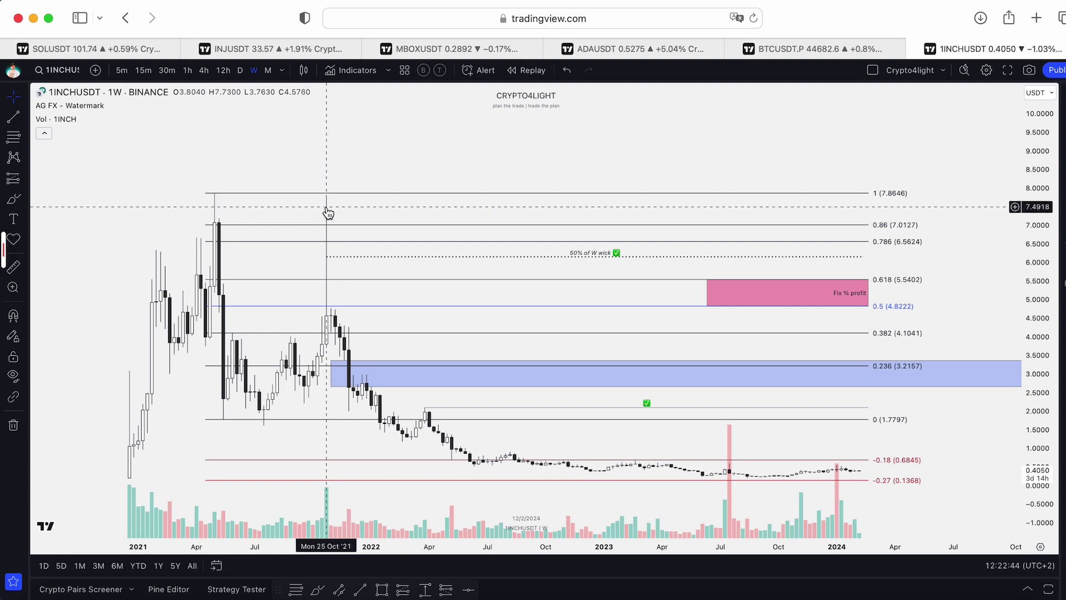
{"action": "left_click", "coordinate": [304, 71]}
{"action": "left_click", "coordinate": [327, 171]}
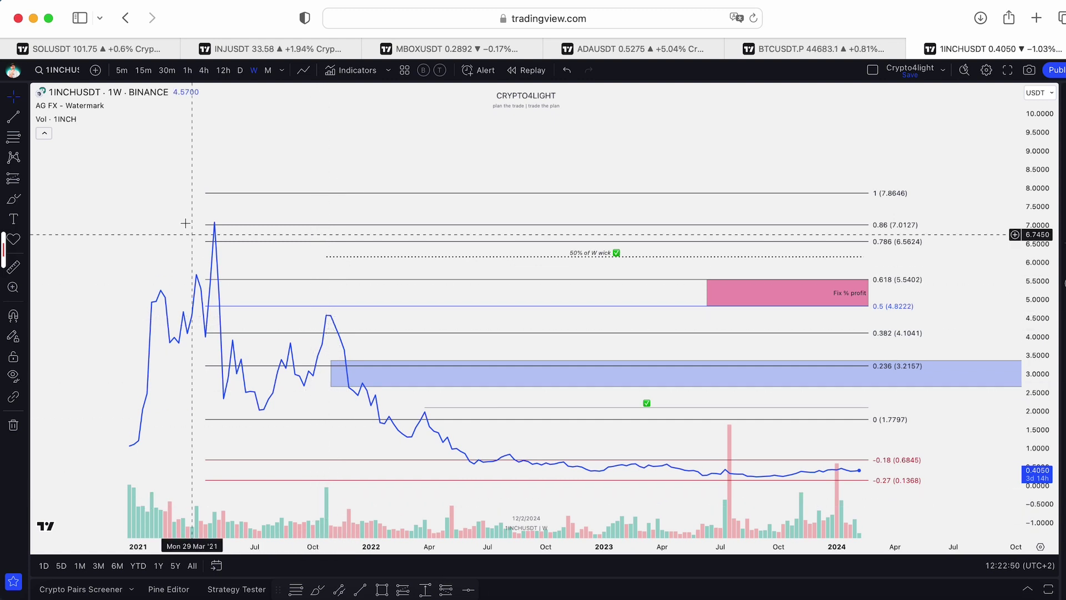
{"action": "left_click", "coordinate": [304, 71]}
{"action": "left_click", "coordinate": [327, 117]}
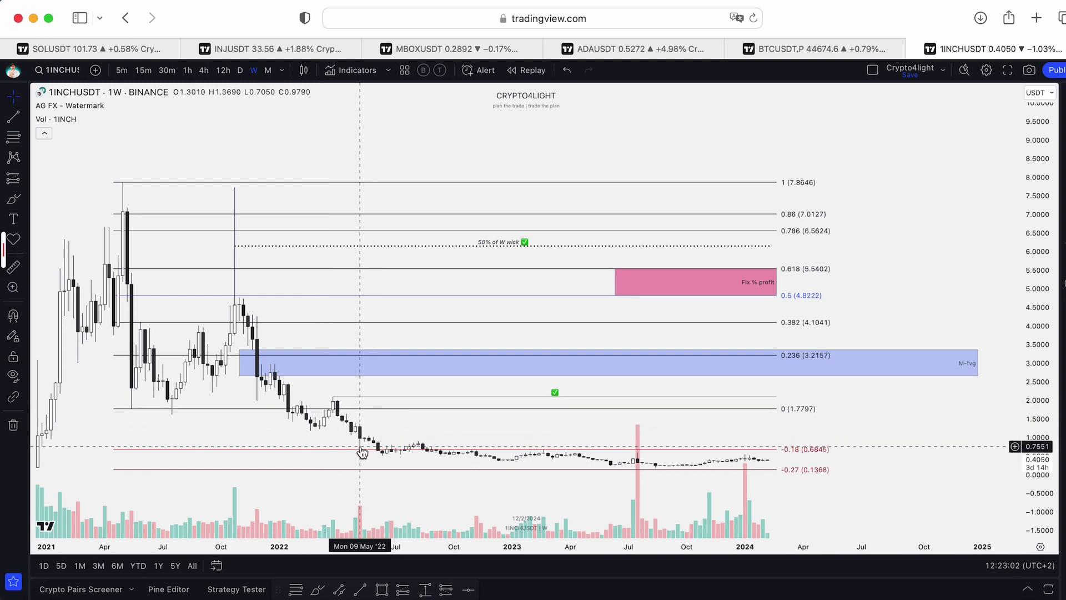
Frame the 2022–2024 range between -0.18 (0.6845) and -0.27 (0.1368), then open the projection tools.
{"action": "left_click_drag", "start_coordinate": [897, 409], "coordinate": [910, 302]}
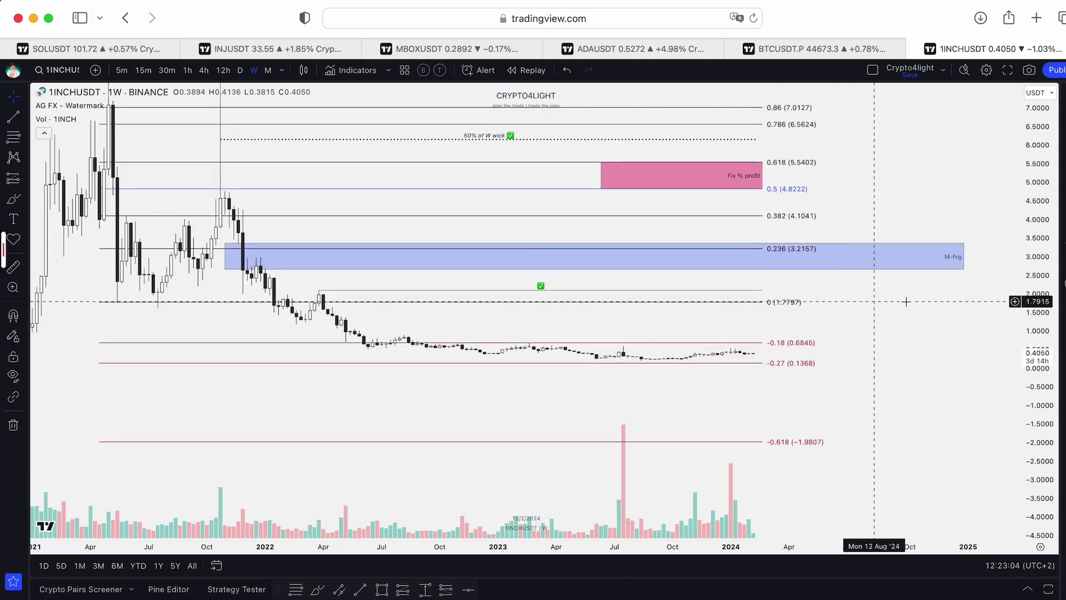
{"action": "left_click_drag", "start_coordinate": [1039, 388], "coordinate": [1039, 355]}
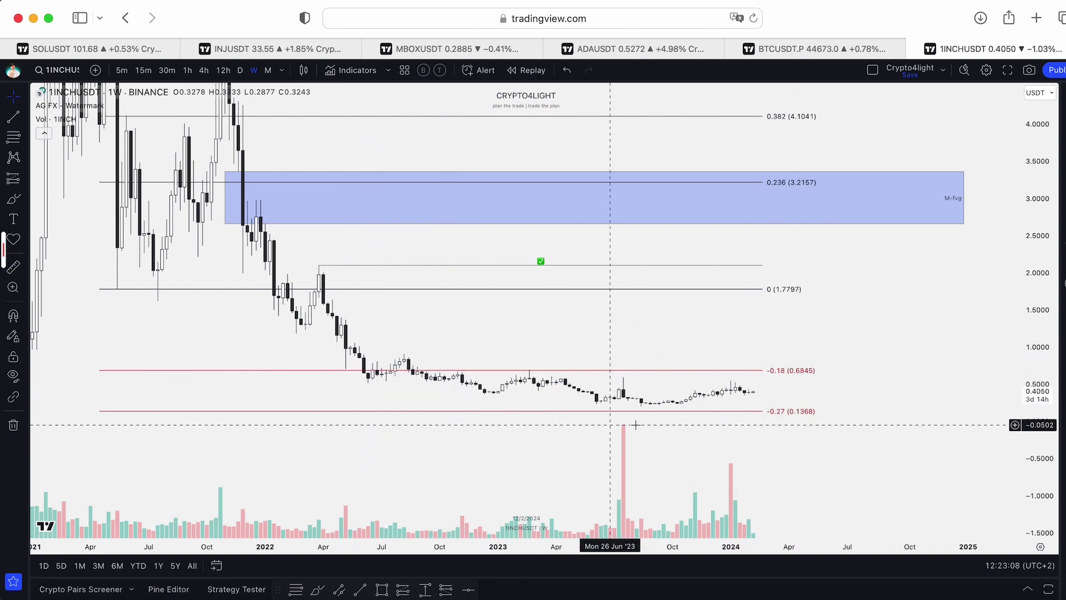
{"action": "scroll", "coordinate": [875, 345], "scroll_direction": "down", "scroll_amount": 1}
{"action": "scroll", "coordinate": [875, 346], "scroll_direction": "down", "scroll_amount": 2}
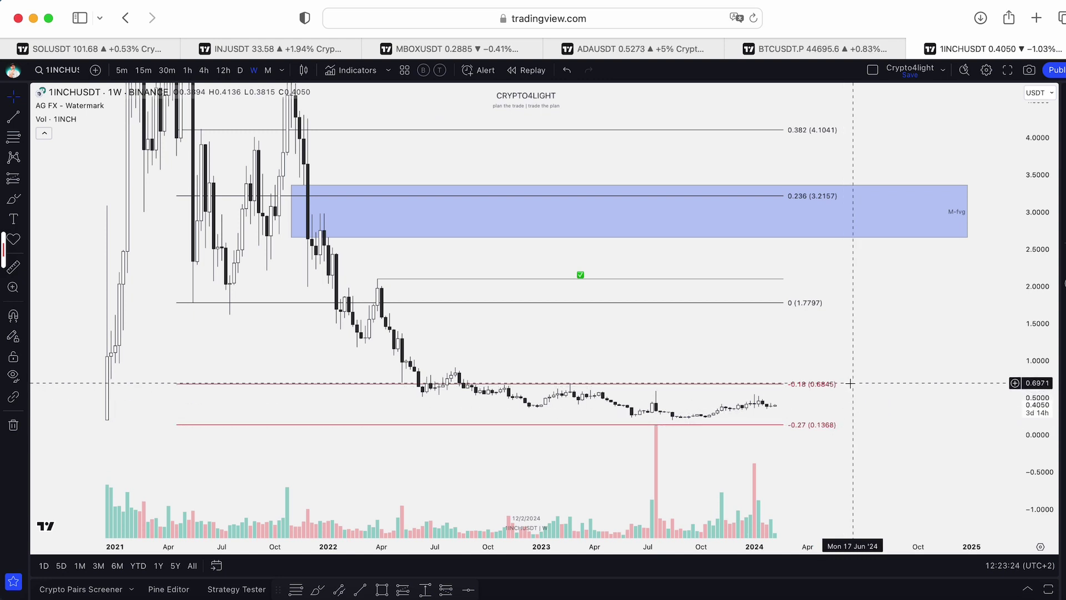
{"action": "left_click_drag", "start_coordinate": [1042, 448], "coordinate": [923, 311]}
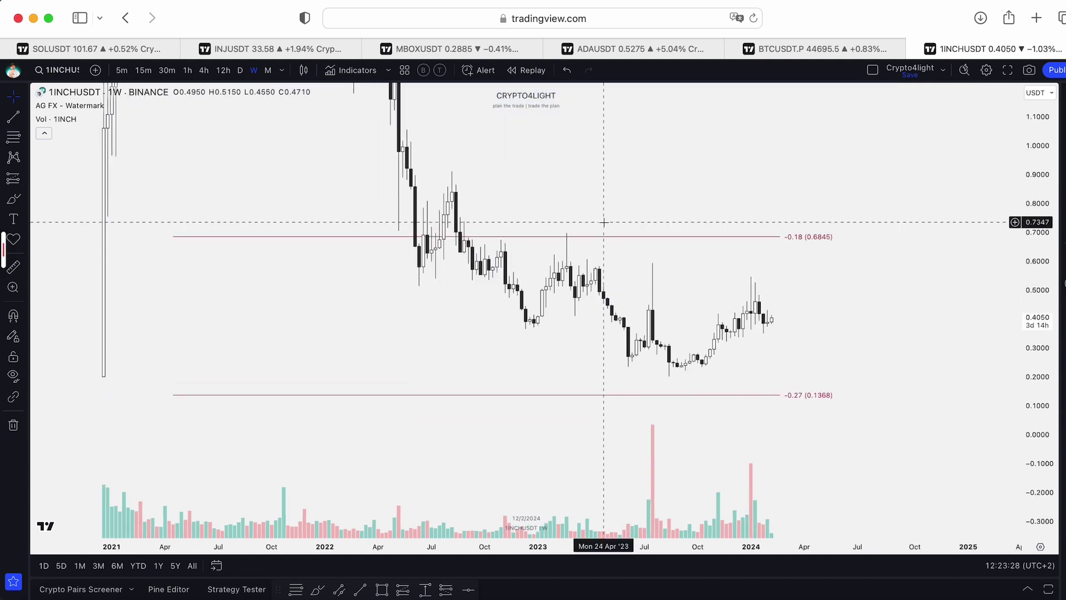
{"action": "left_click_drag", "start_coordinate": [568, 243], "coordinate": [365, 410]}
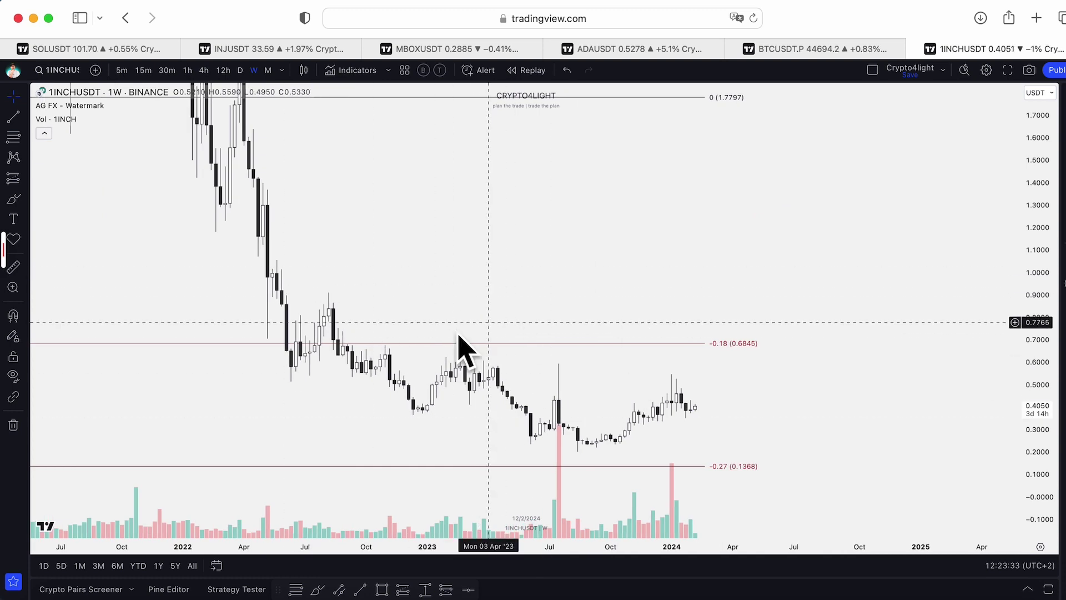
{"action": "left_click_drag", "start_coordinate": [568, 273], "coordinate": [713, 254]}
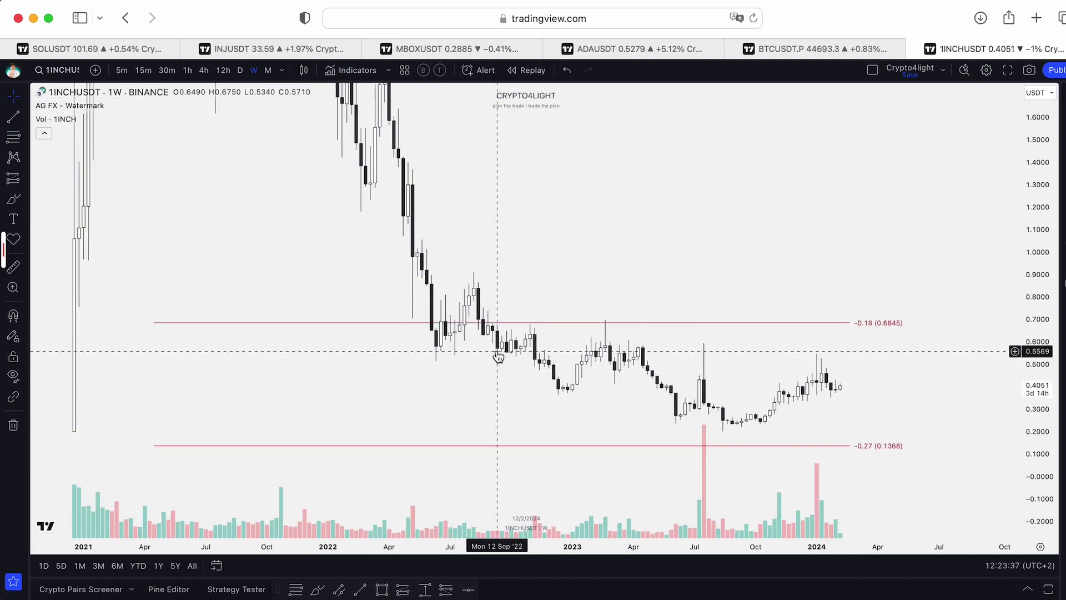
{"action": "left_click", "coordinate": [25, 182]}
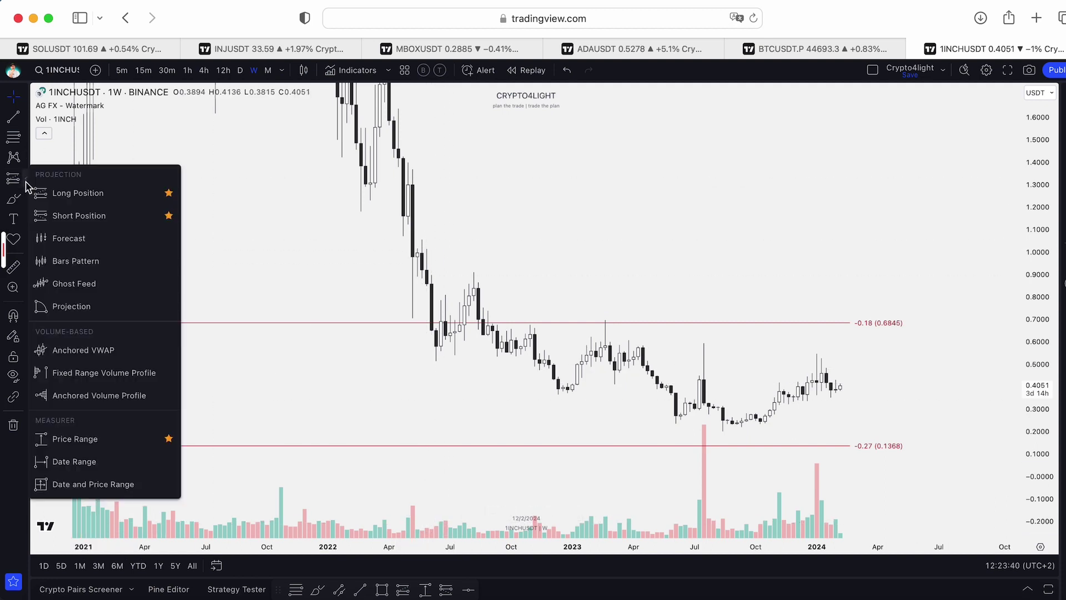
Measure the sideways range from June 2022 as 87 weekly bars with a Date Range.
{"action": "left_click", "coordinate": [99, 460]}
{"action": "scroll", "coordinate": [460, 349], "scroll_direction": "up", "scroll_amount": 3}
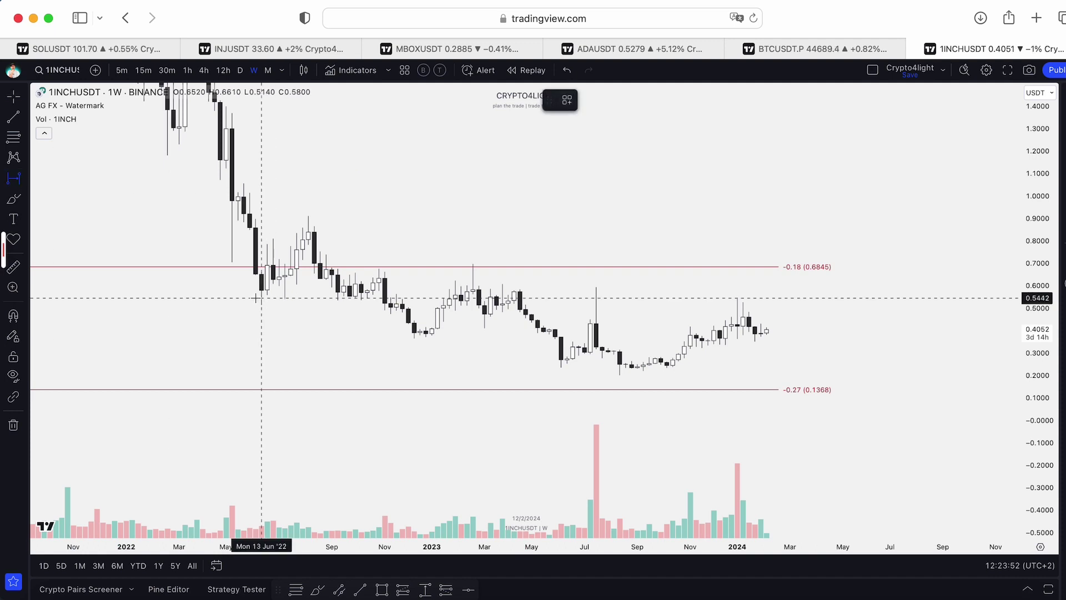
{"action": "left_click", "coordinate": [255, 279]}
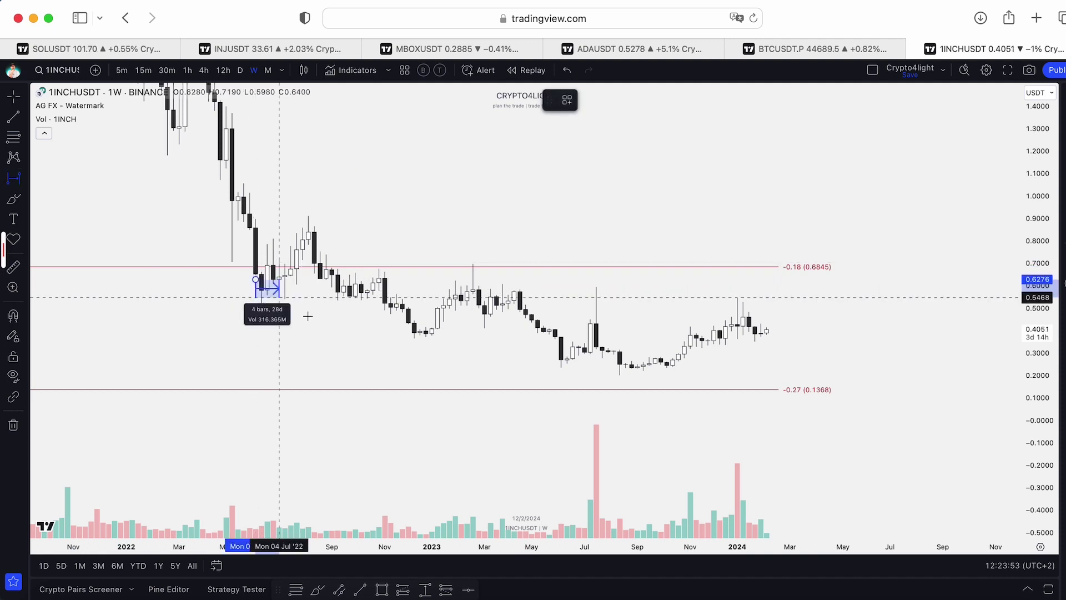
{"action": "left_click", "coordinate": [766, 392]}
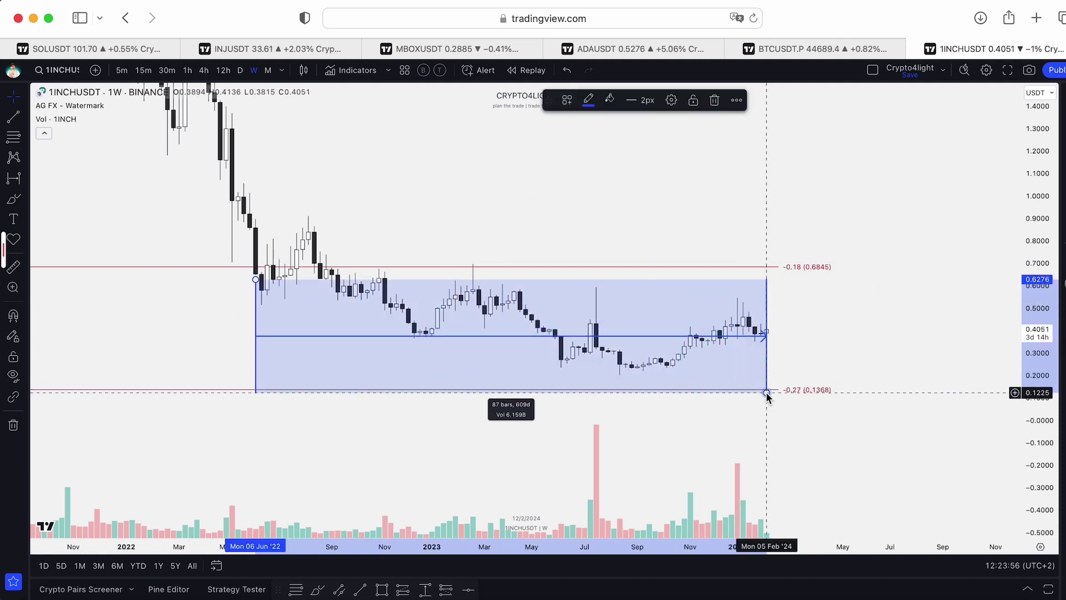
Delete the measurement and zoom out to see levels from 1 (7.8646) to -0.618 (-1.9807).
{"action": "key", "text": "Delete"}
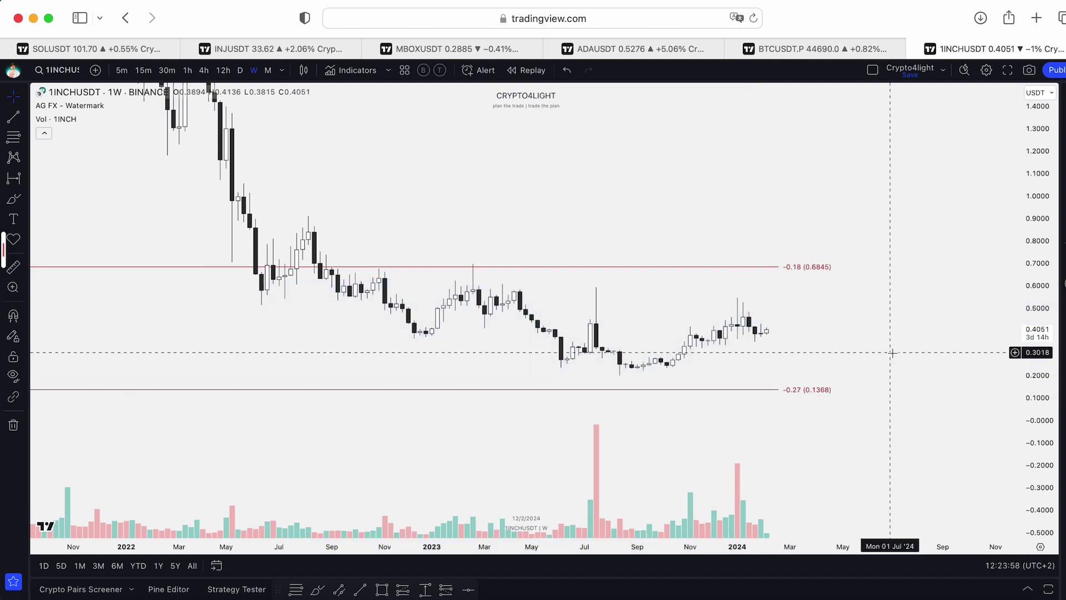
{"action": "scroll", "coordinate": [892, 245], "scroll_direction": "down", "scroll_amount": 5}
{"action": "scroll", "coordinate": [993, 276], "scroll_direction": "down", "scroll_amount": 5}
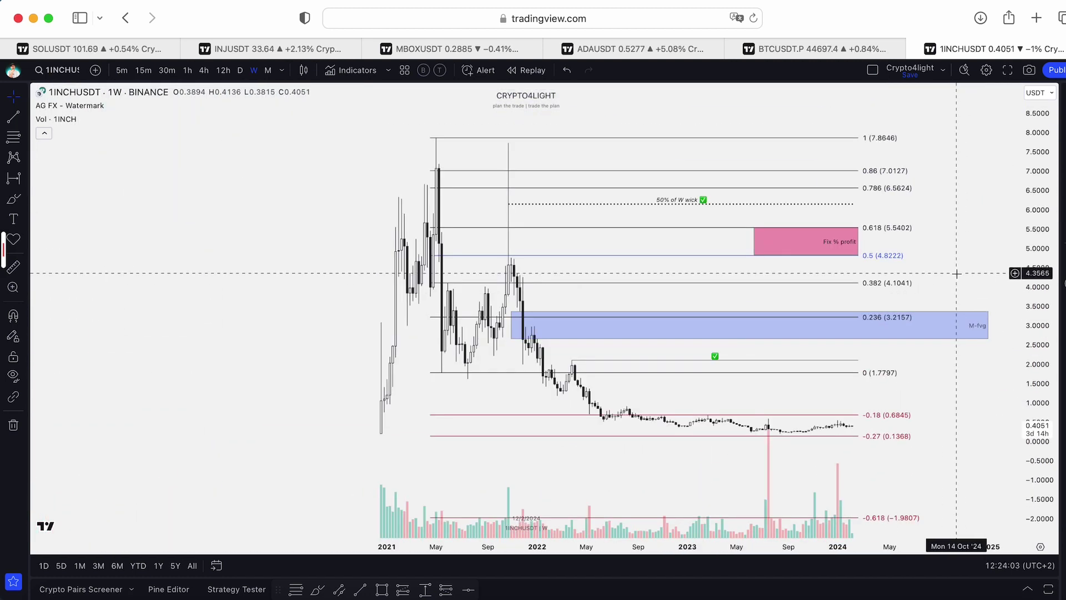
{"action": "scroll", "coordinate": [849, 296], "scroll_direction": "down", "scroll_amount": 2}
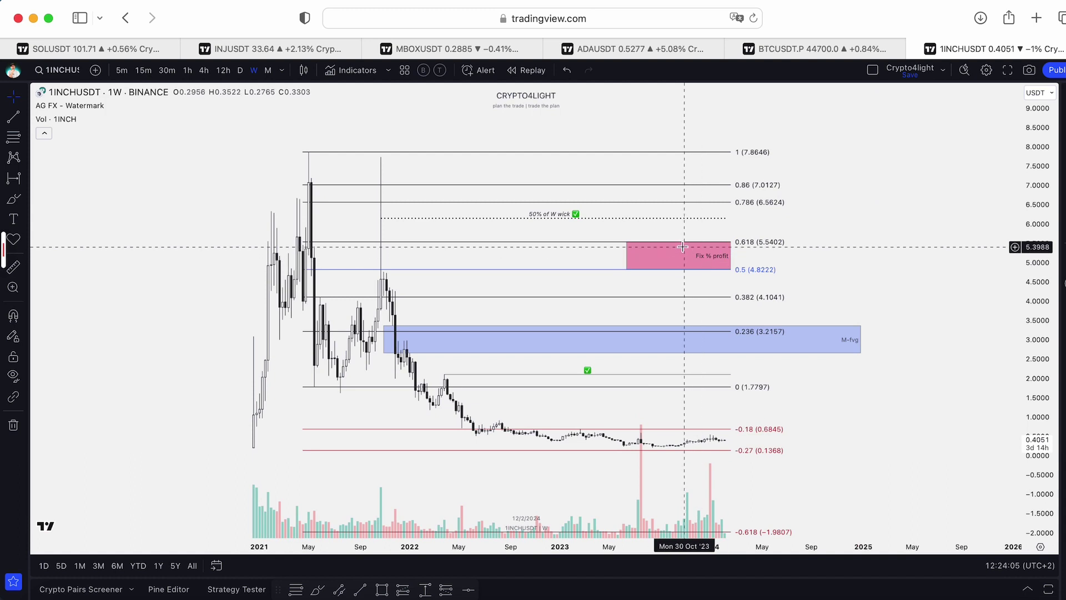
Open the ADAUSDT weekly Fibonacci chart and shift it up slightly.
{"action": "left_click", "coordinate": [633, 49]}
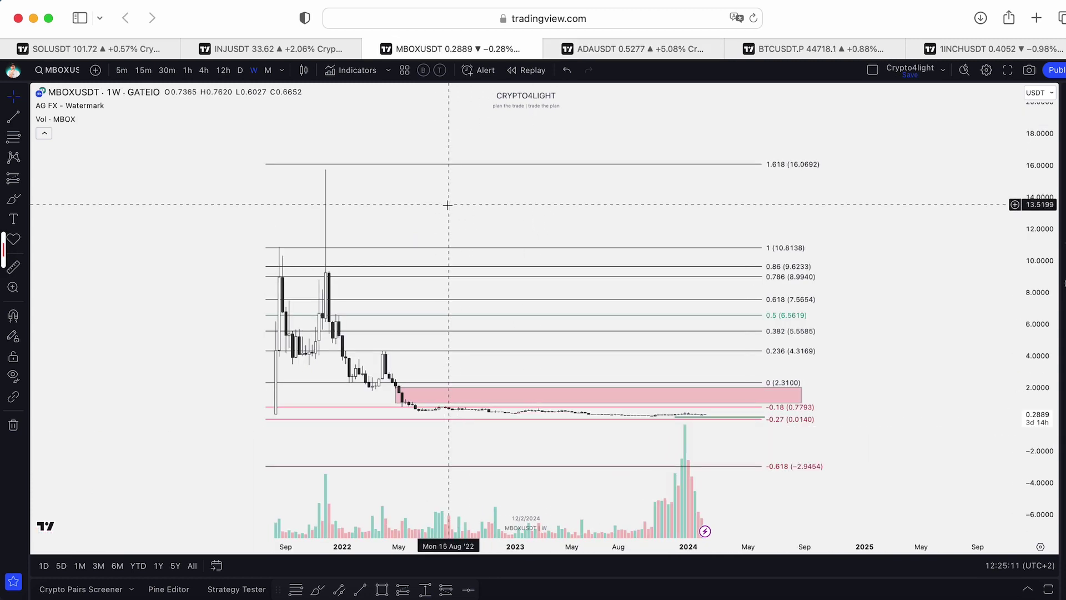
{"action": "left_click_drag", "start_coordinate": [447, 205], "coordinate": [452, 185]}
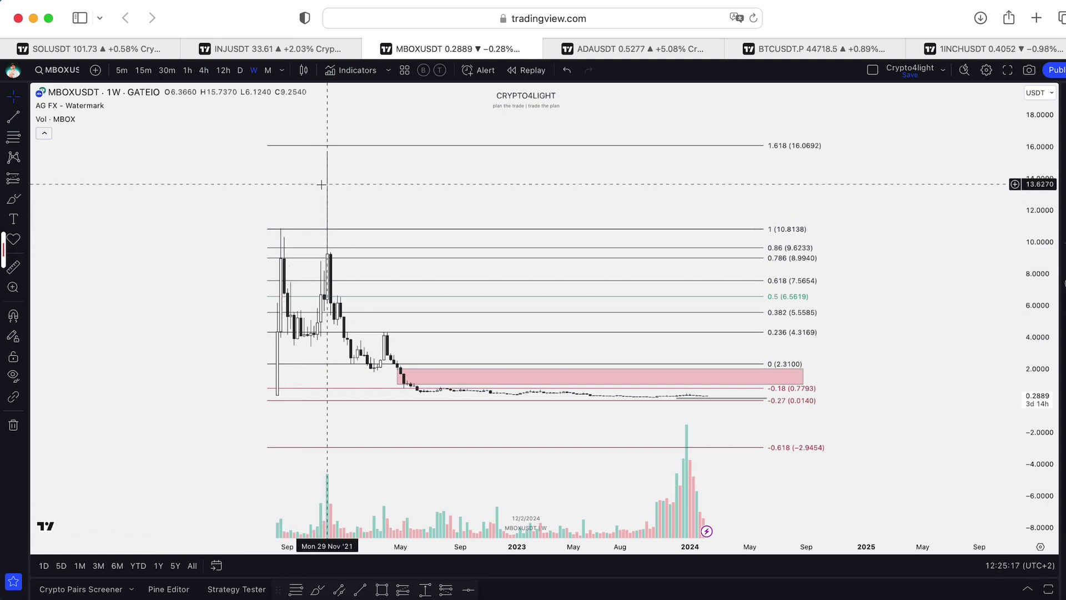
Measure the MBOXUSDT top wick with the Price Range tool at about 69%, then clear it.
{"action": "left_click", "coordinate": [425, 589]}
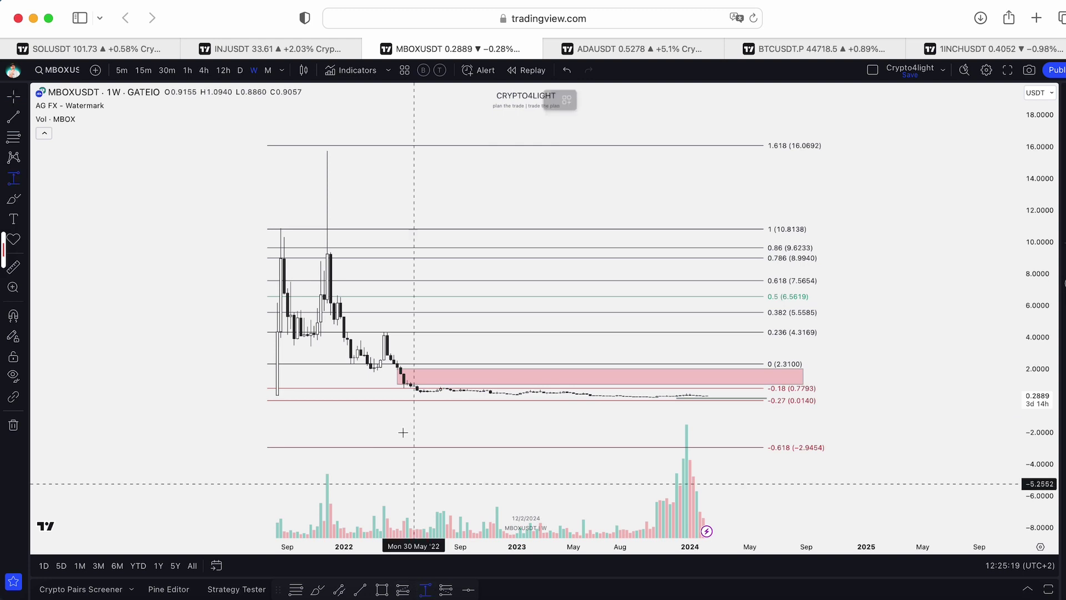
{"action": "left_click", "coordinate": [361, 253]}
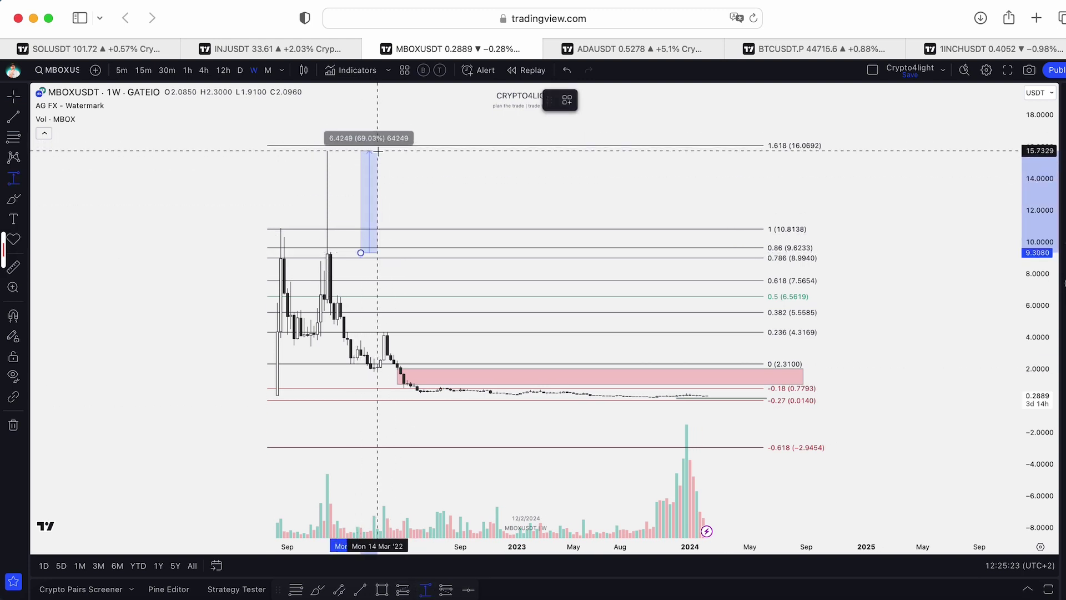
{"action": "key", "text": "Escape"}
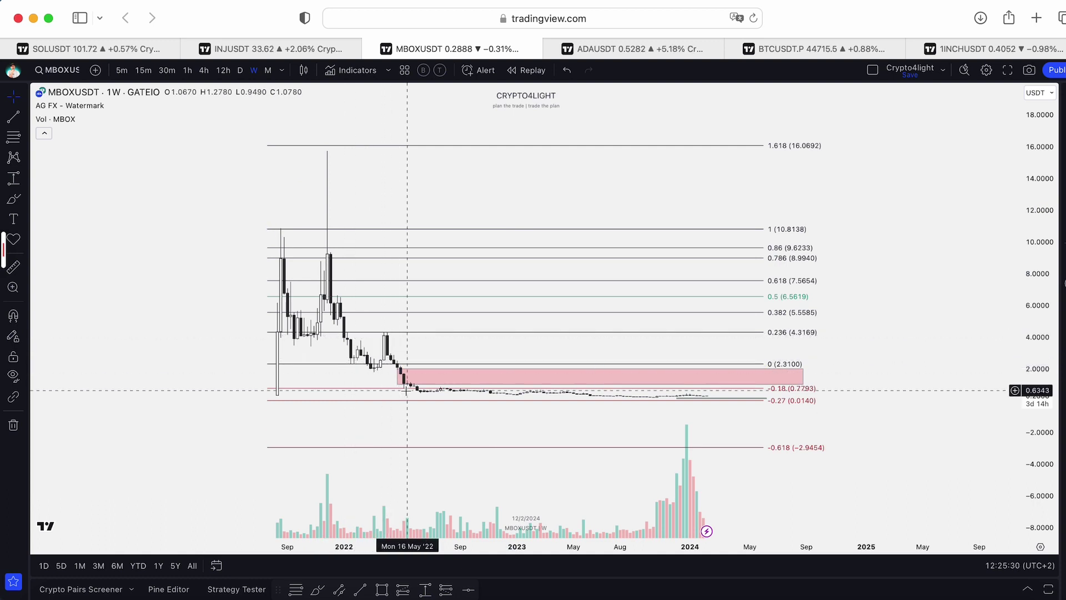
Enlarge and scroll to MBOXUSDT's recent lows, then return to the INJUSDT weekly chart.
{"action": "left_click_drag", "start_coordinate": [1045, 442], "coordinate": [980, 152]}
{"action": "scroll", "coordinate": [980, 152], "scroll_direction": "down", "scroll_amount": 5}
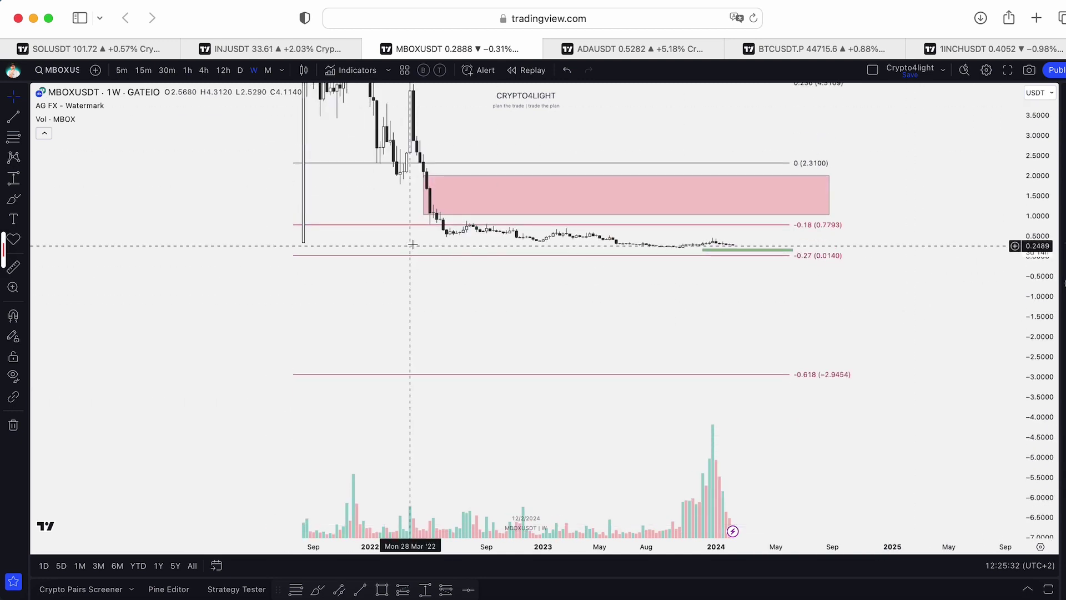
{"action": "scroll", "coordinate": [423, 234], "scroll_direction": "right", "scroll_amount": 3}
{"action": "scroll", "coordinate": [423, 234], "scroll_direction": "up", "scroll_amount": 2}
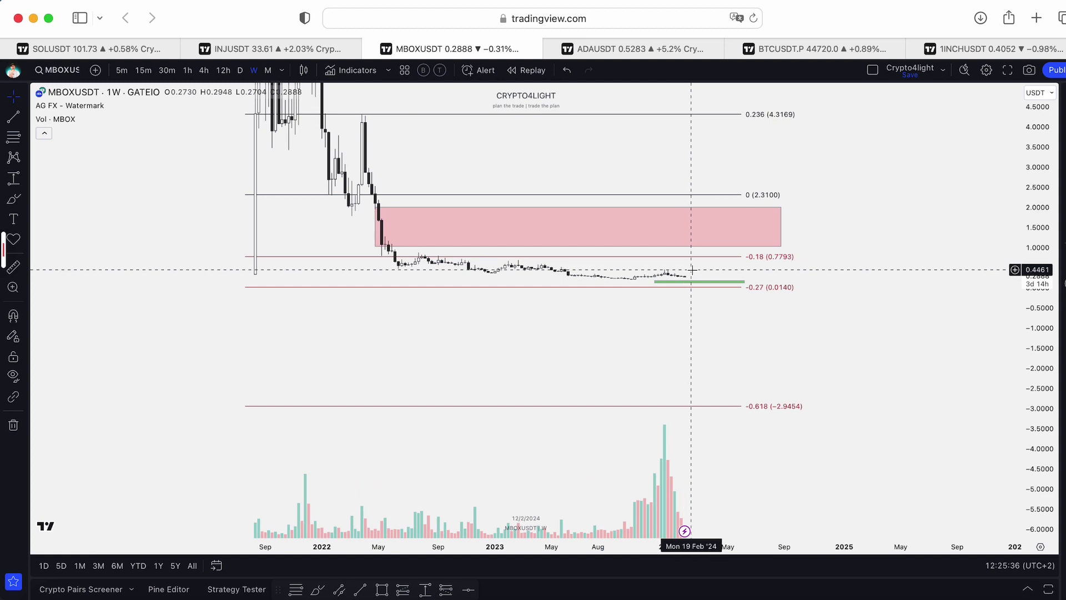
{"action": "key", "text": "ctrl+shift+Tab"}
{"action": "scroll", "coordinate": [388, 166], "scroll_direction": "up", "scroll_amount": 3}
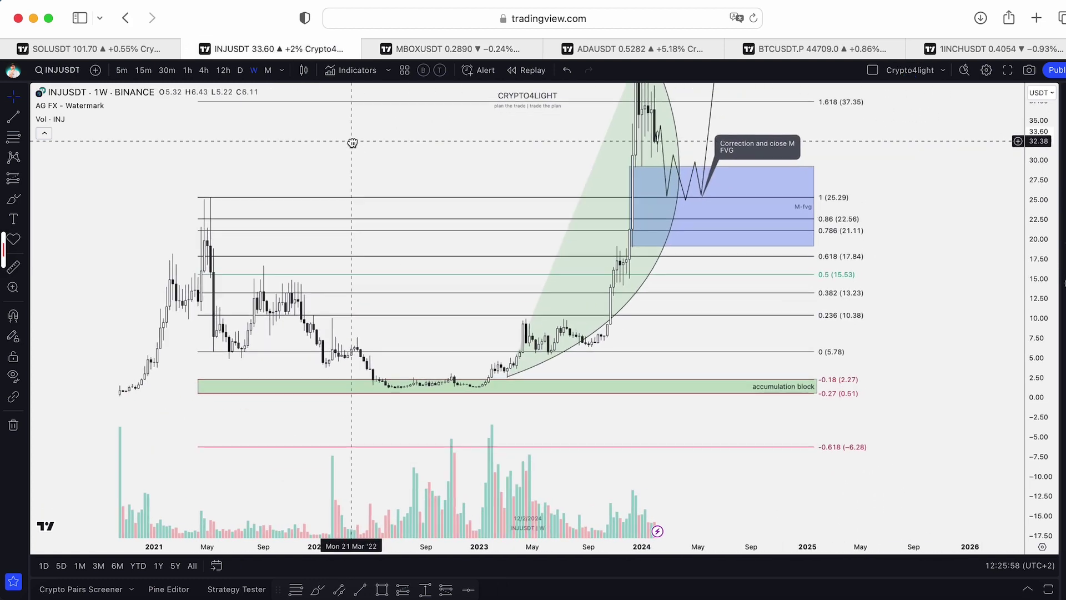
Zoom and compress the INJUSDT scale so the rally, M-FVG box and 2.618 (56.86) target fit.
{"action": "left_click_drag", "start_coordinate": [352, 142], "coordinate": [339, 143]}
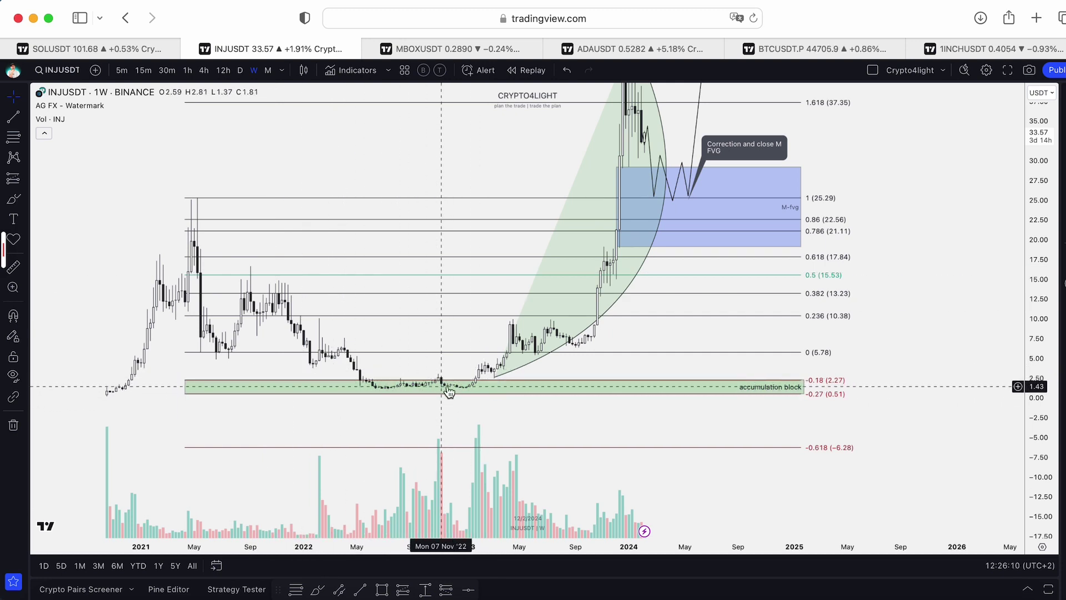
{"action": "scroll", "coordinate": [824, 382], "scroll_direction": "down", "scroll_amount": 3}
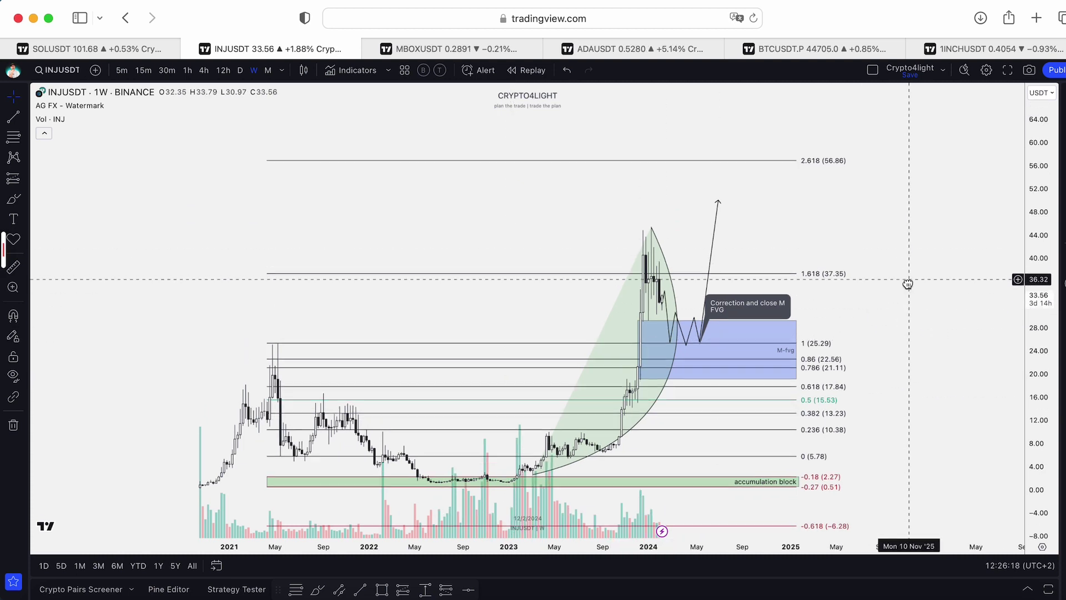
{"action": "scroll", "coordinate": [907, 284], "scroll_direction": "up", "scroll_amount": 3}
{"action": "scroll", "coordinate": [446, 250], "scroll_direction": "down", "scroll_amount": 2}
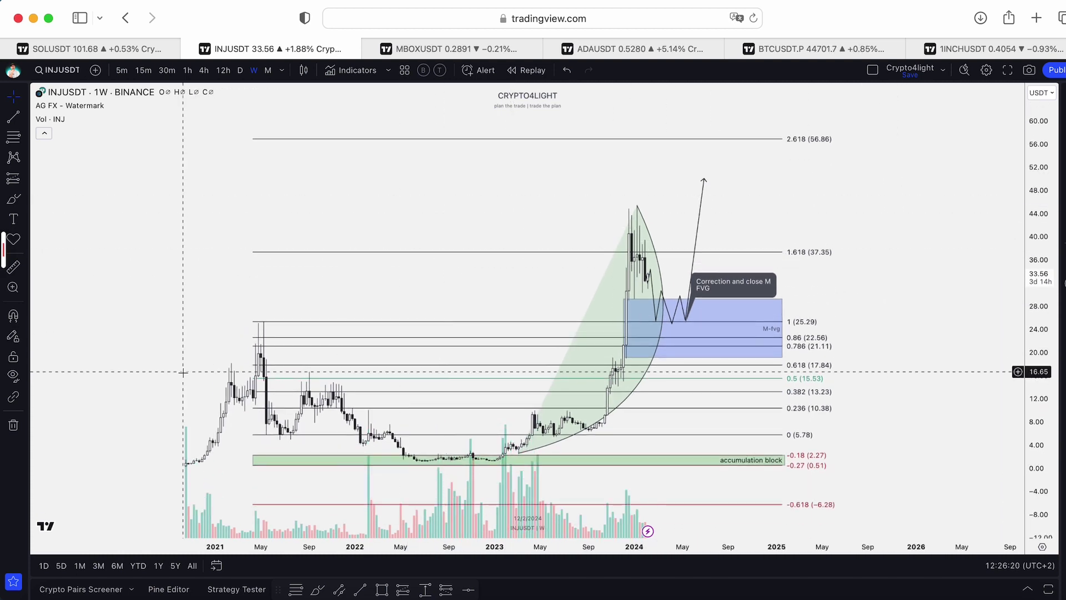
{"action": "scroll", "coordinate": [1038, 383], "scroll_direction": "up", "scroll_amount": 3}
{"action": "scroll", "coordinate": [507, 348], "scroll_direction": "down", "scroll_amount": 3}
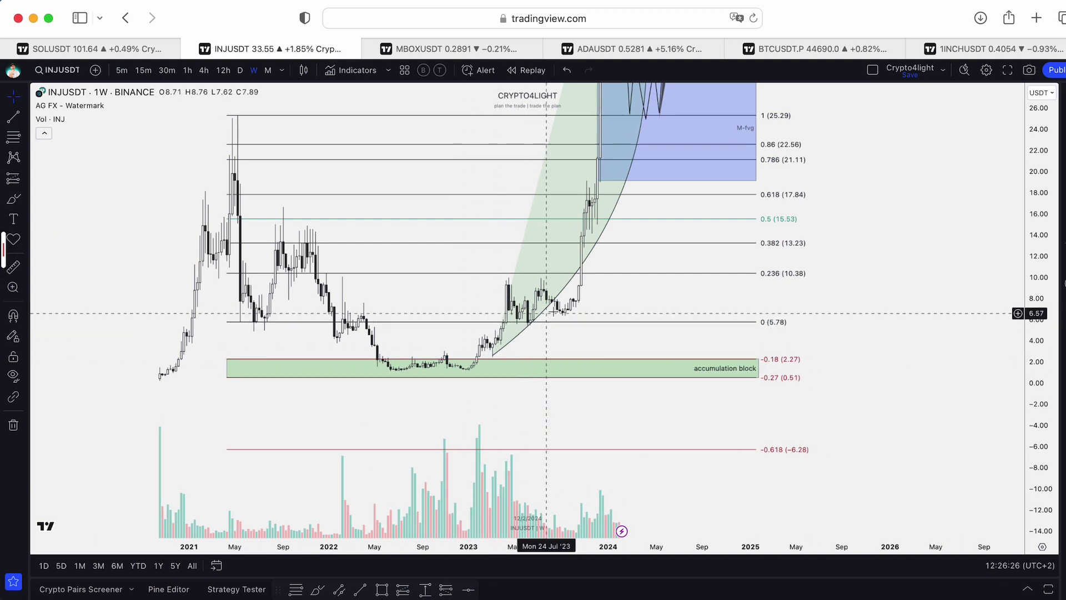
{"action": "scroll", "coordinate": [575, 278], "scroll_direction": "up", "scroll_amount": 3}
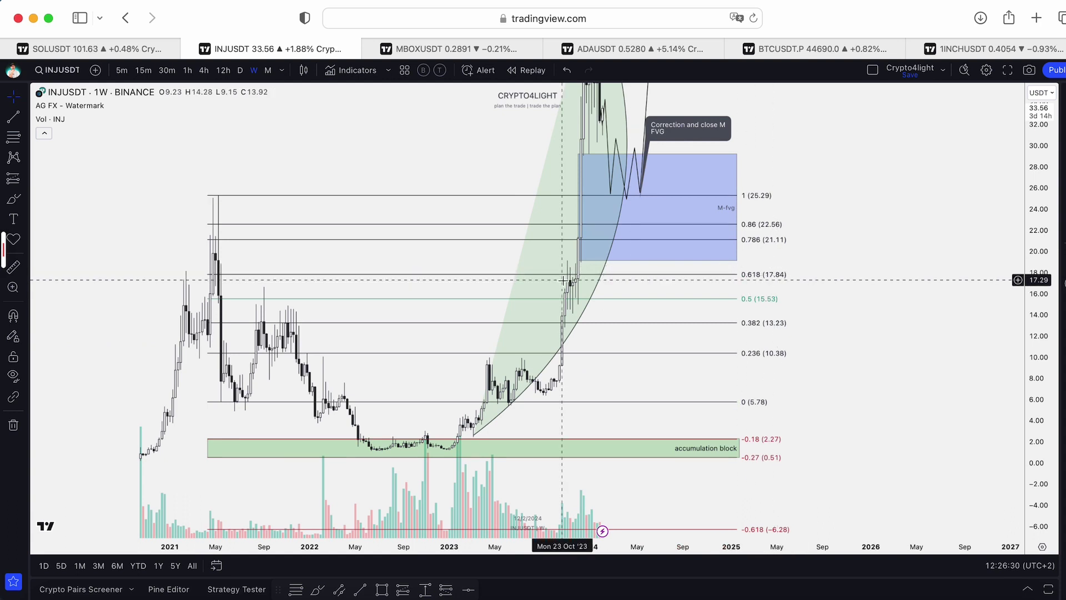
{"action": "scroll", "coordinate": [571, 286], "scroll_direction": "up", "scroll_amount": 3}
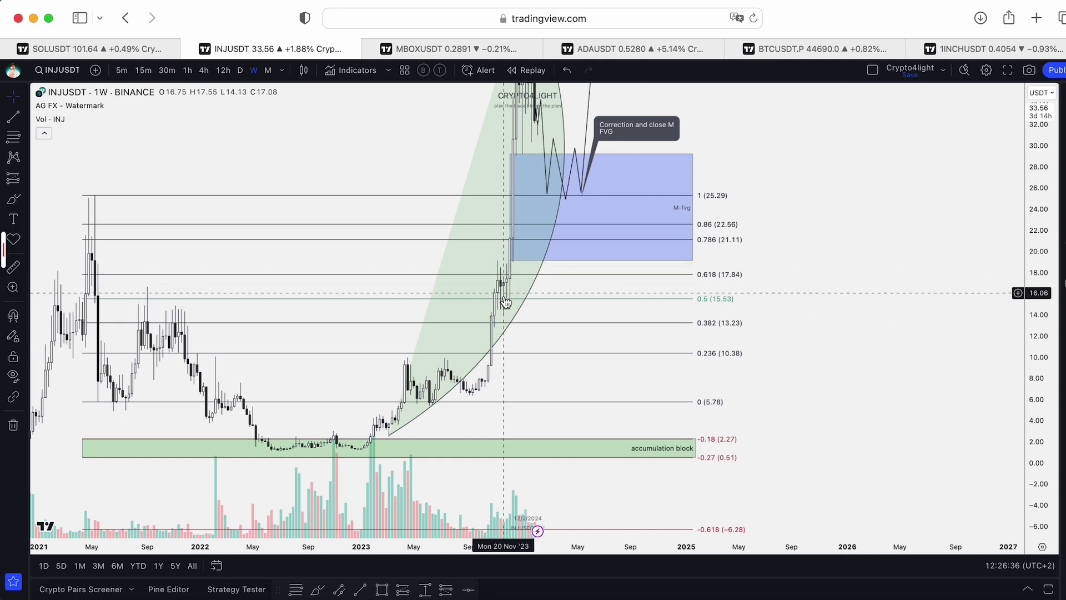
{"action": "left_click_drag", "start_coordinate": [1038, 197], "coordinate": [901, 293]}
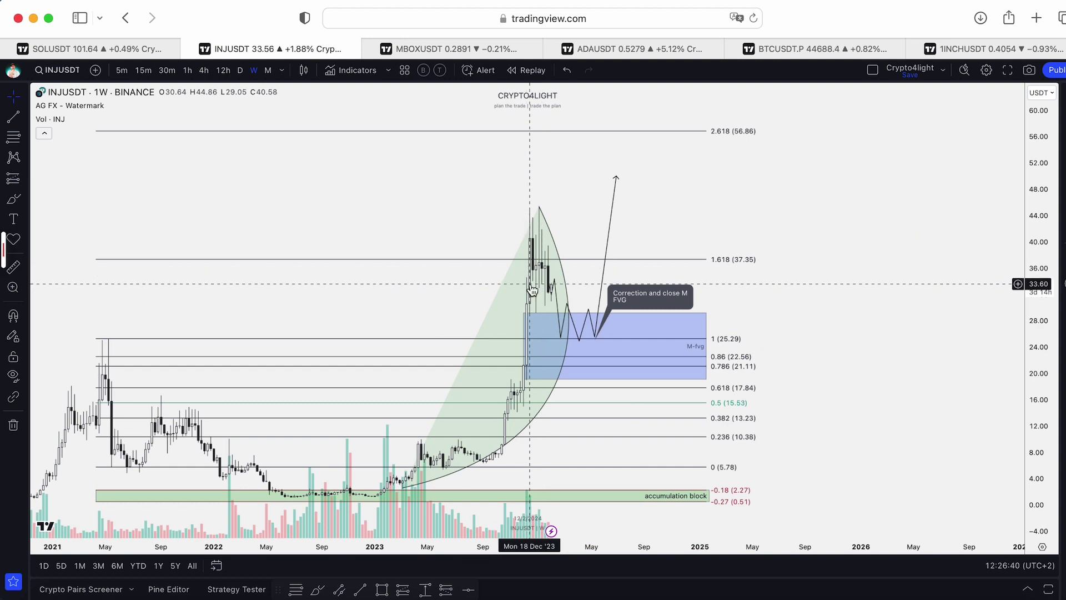
Open the SOLUSDT weekly chart and enlarge its blue zones and sellside liquidity.
{"action": "left_click", "coordinate": [117, 48]}
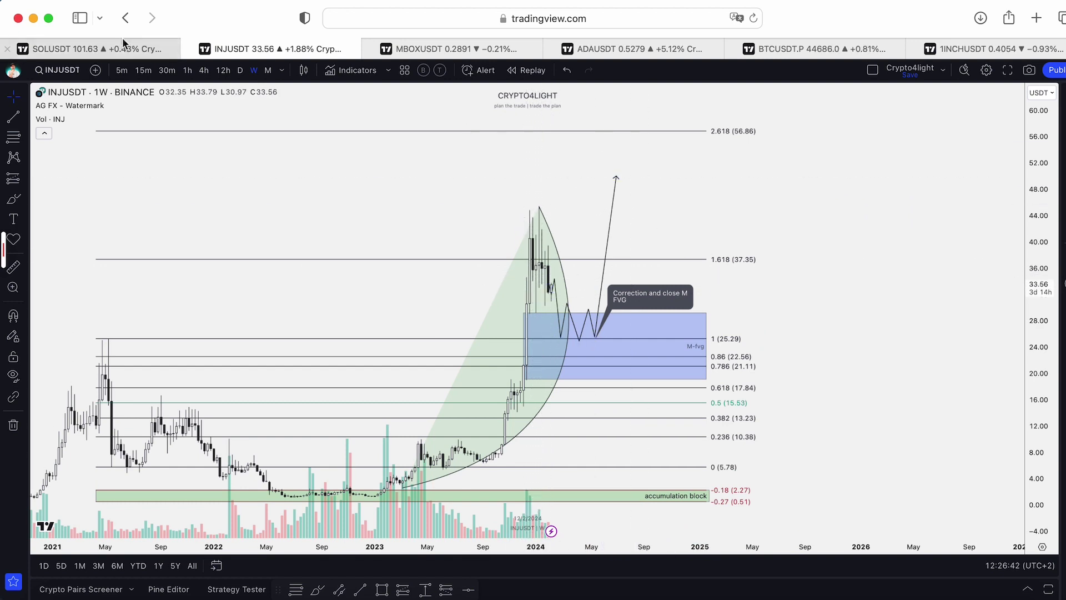
{"action": "left_click_drag", "start_coordinate": [450, 195], "coordinate": [483, 172]}
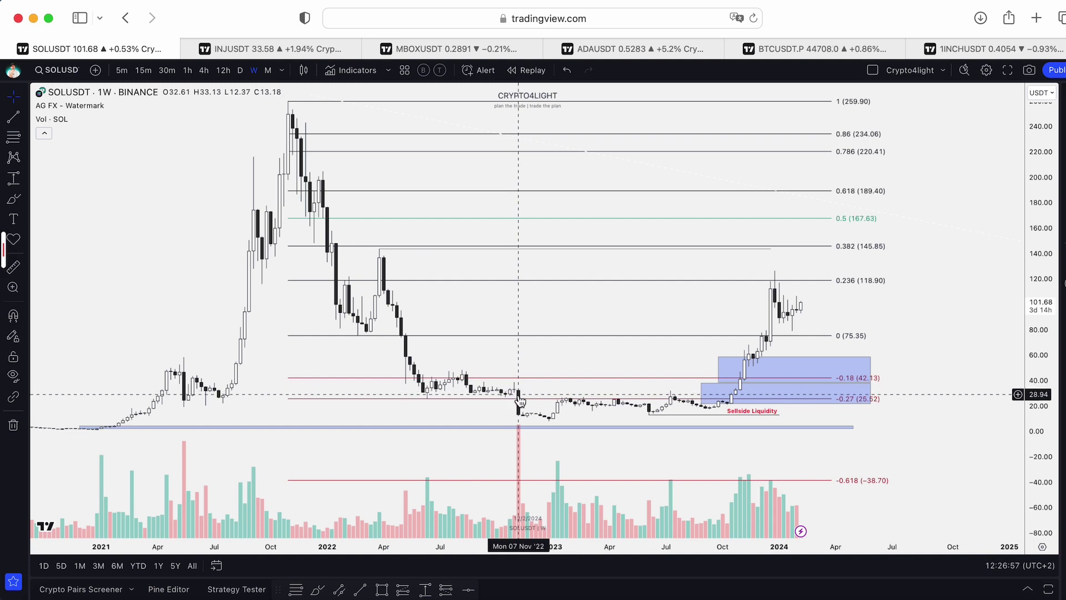
{"action": "scroll", "coordinate": [509, 391], "scroll_direction": "down", "scroll_amount": 3}
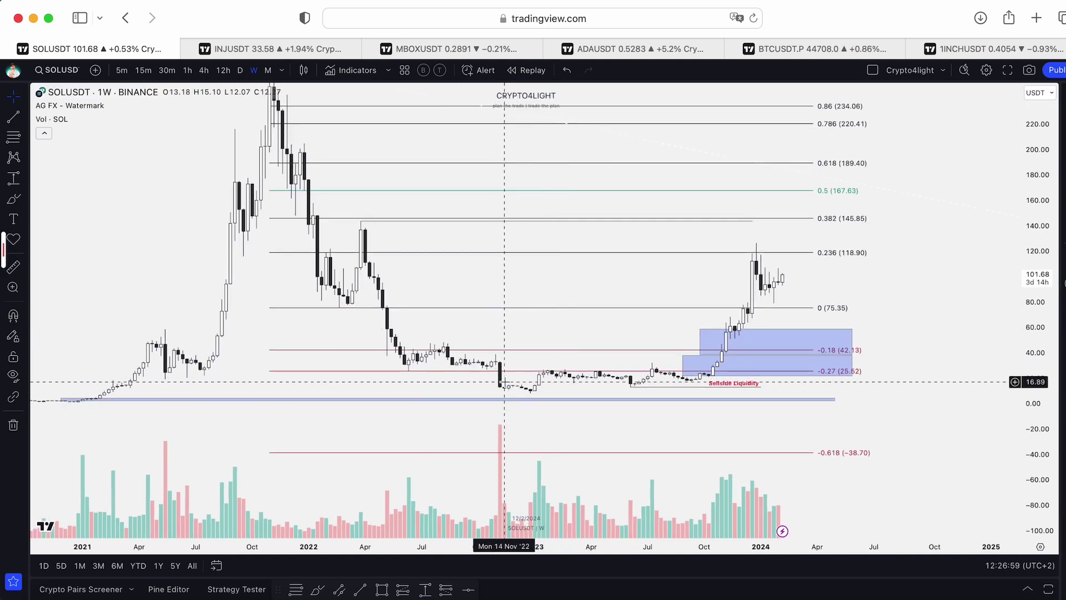
{"action": "left_click_drag", "start_coordinate": [1041, 393], "coordinate": [1027, 311]}
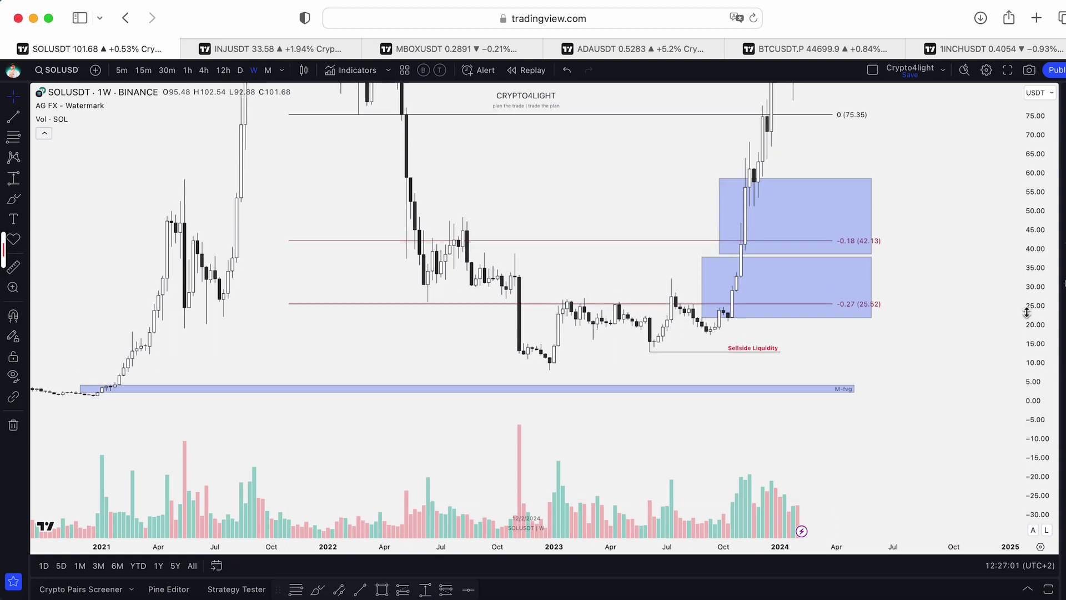
{"action": "scroll", "coordinate": [1027, 312], "scroll_direction": "up", "scroll_amount": 3}
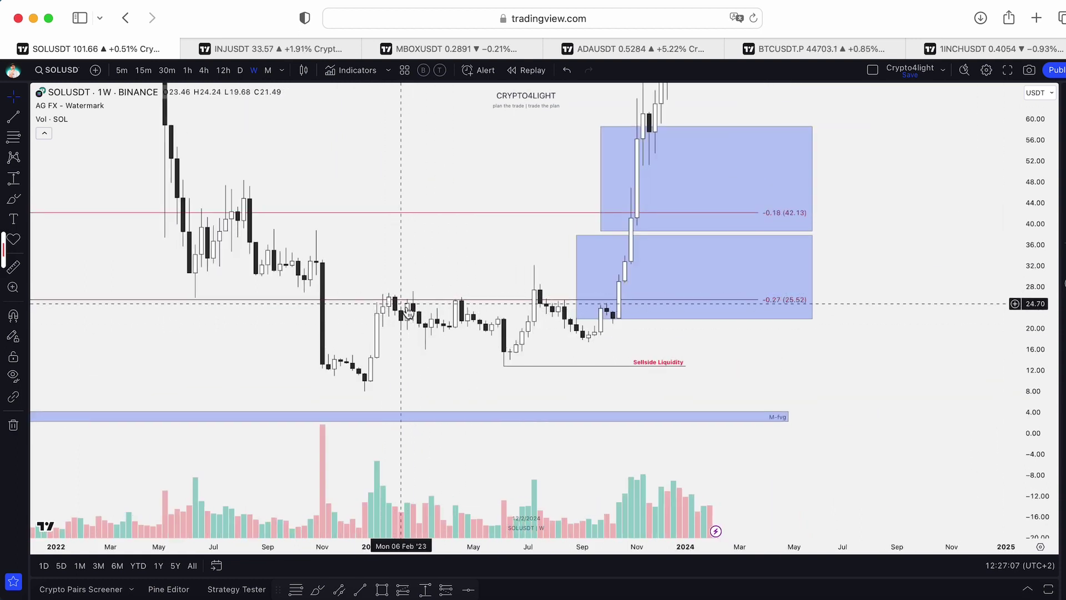
Auto-fit the SOL price scale, then return to INJUSDT's accumulation block (2.27 to 0.51).
{"action": "left_click_drag", "start_coordinate": [1044, 202], "coordinate": [1010, 406]}
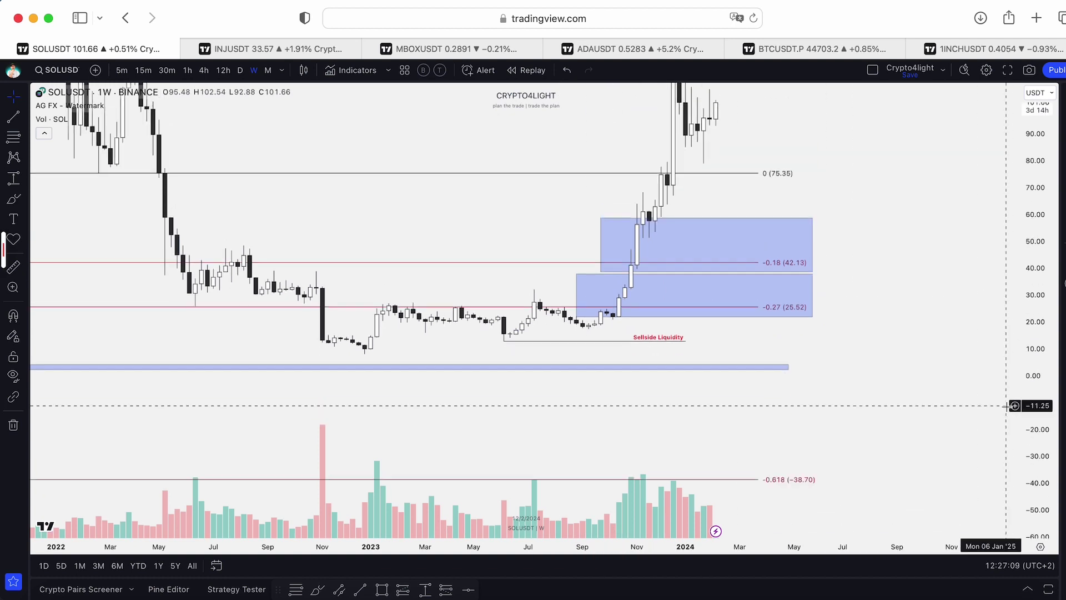
{"action": "double_click", "coordinate": [1024, 405]}
{"action": "scroll", "coordinate": [722, 366], "scroll_direction": "left", "scroll_amount": 2}
{"action": "scroll", "coordinate": [734, 229], "scroll_direction": "up", "scroll_amount": 3}
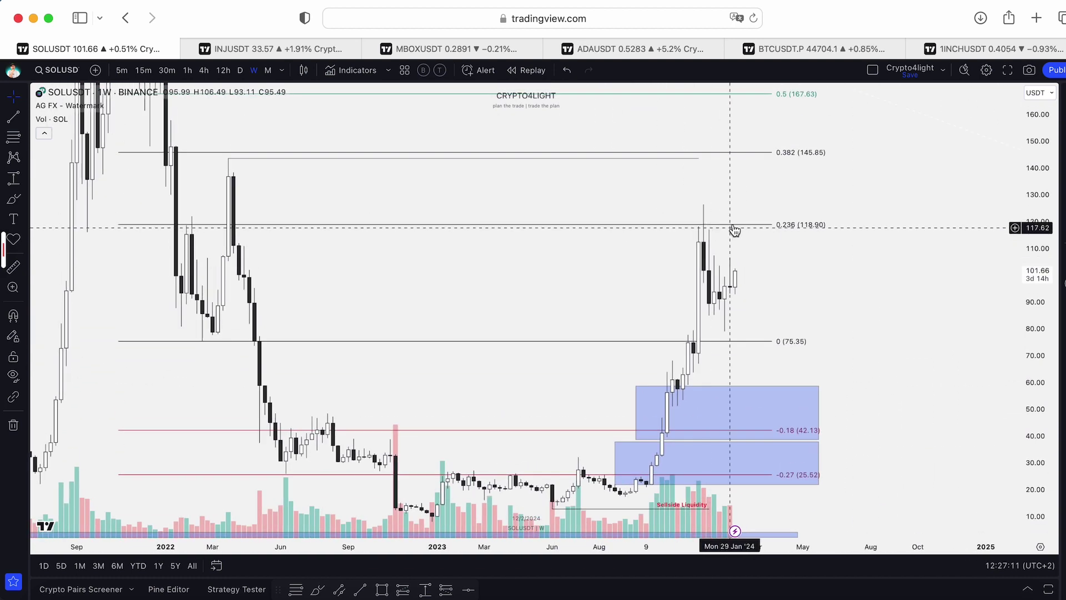
{"action": "key", "text": "ctrl+Tab"}
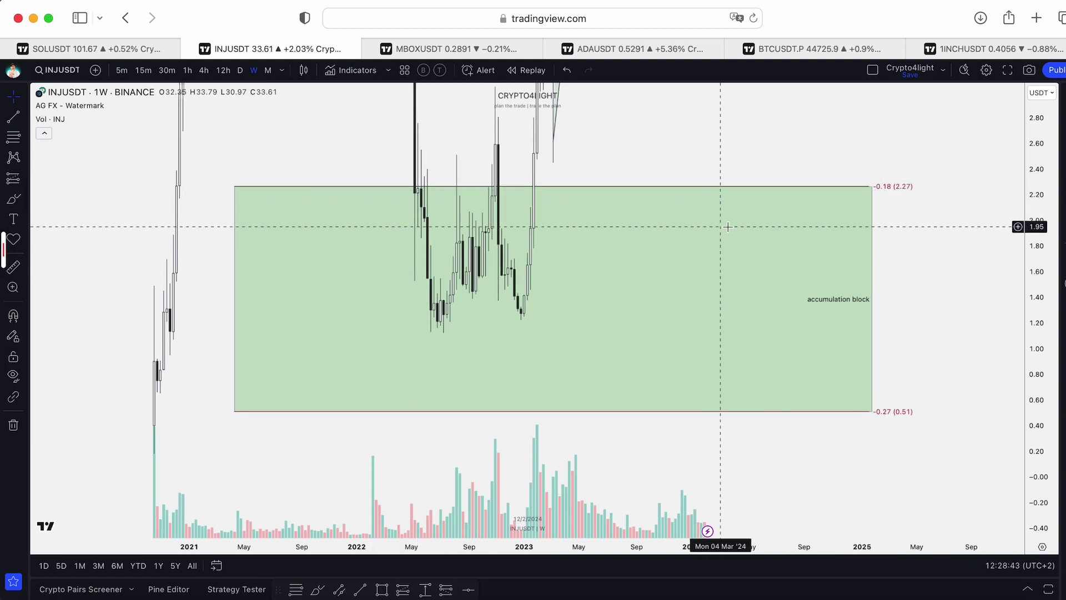
Frame INJUSDT's whole accumulation block from 2.27 to 0.51 and pick Fib Retracement.
{"action": "left_click_drag", "start_coordinate": [1052, 181], "coordinate": [1051, 233]}
{"action": "mouse_move", "coordinate": [726, 199]}
{"action": "left_mouse_down"}
{"action": "mouse_move", "coordinate": [839, 241]}
{"action": "mouse_move", "coordinate": [635, 239]}
{"action": "mouse_move", "coordinate": [753, 239]}
{"action": "mouse_move", "coordinate": [731, 215]}
{"action": "left_mouse_up"}
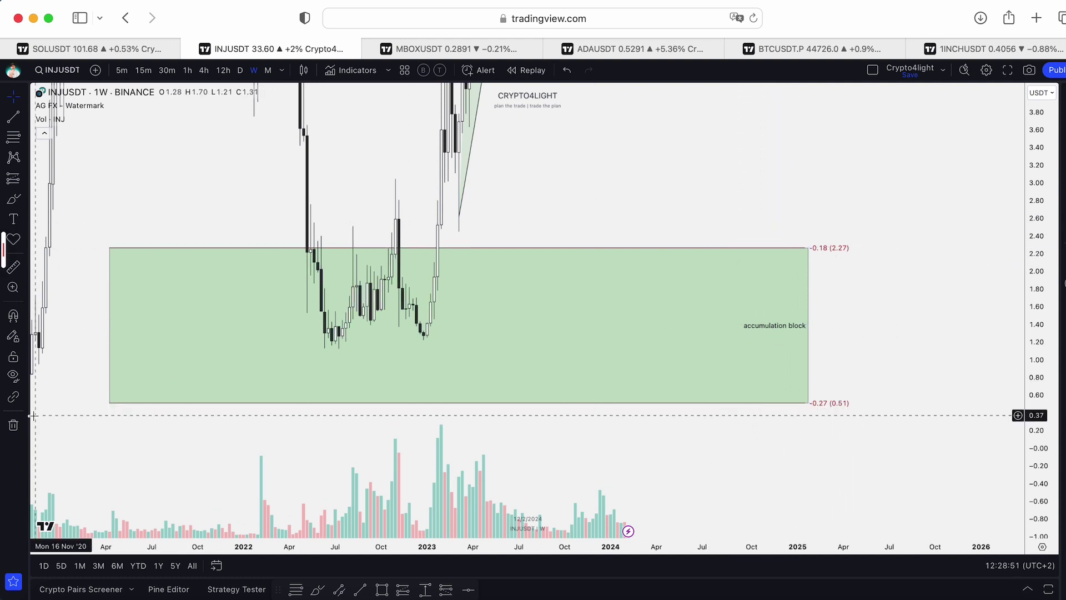
{"action": "left_click", "coordinate": [295, 589]}
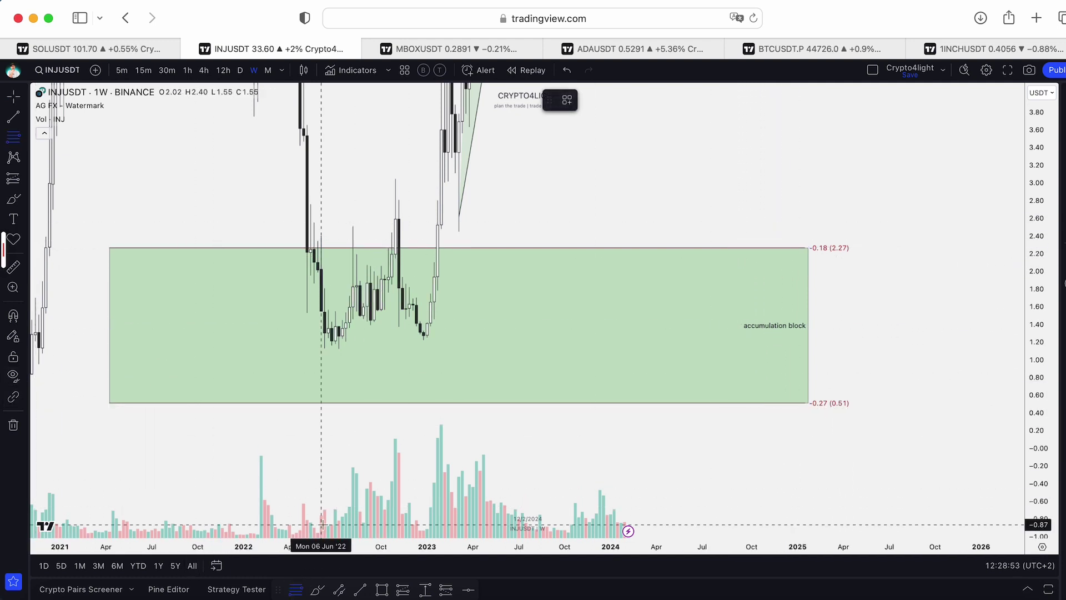
Draw a Fibonacci retracement from the accumulation block's bottom edge to its top.
{"action": "left_click", "coordinate": [215, 402]}
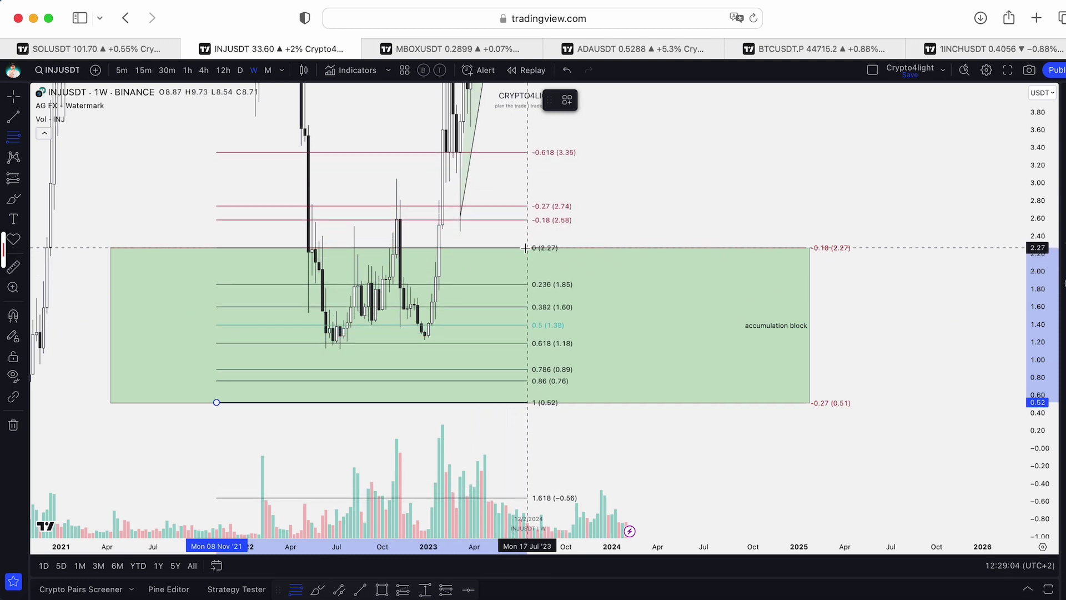
{"action": "left_click", "coordinate": [525, 248]}
{"action": "scroll", "coordinate": [791, 316], "scroll_direction": "left", "scroll_amount": 2}
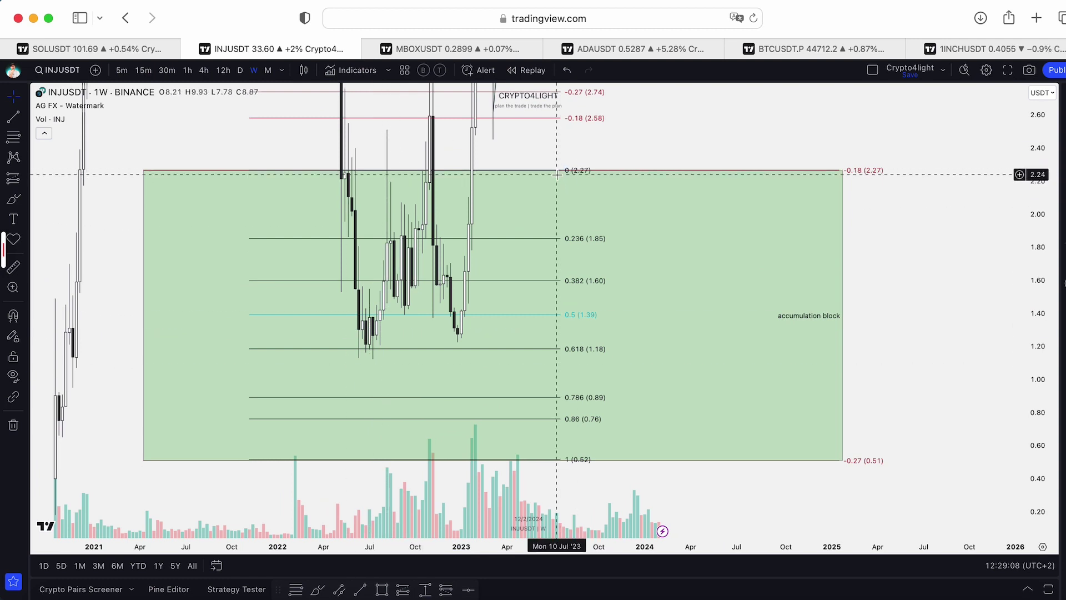
{"action": "left_click_drag", "start_coordinate": [249, 460], "coordinate": [249, 461]}
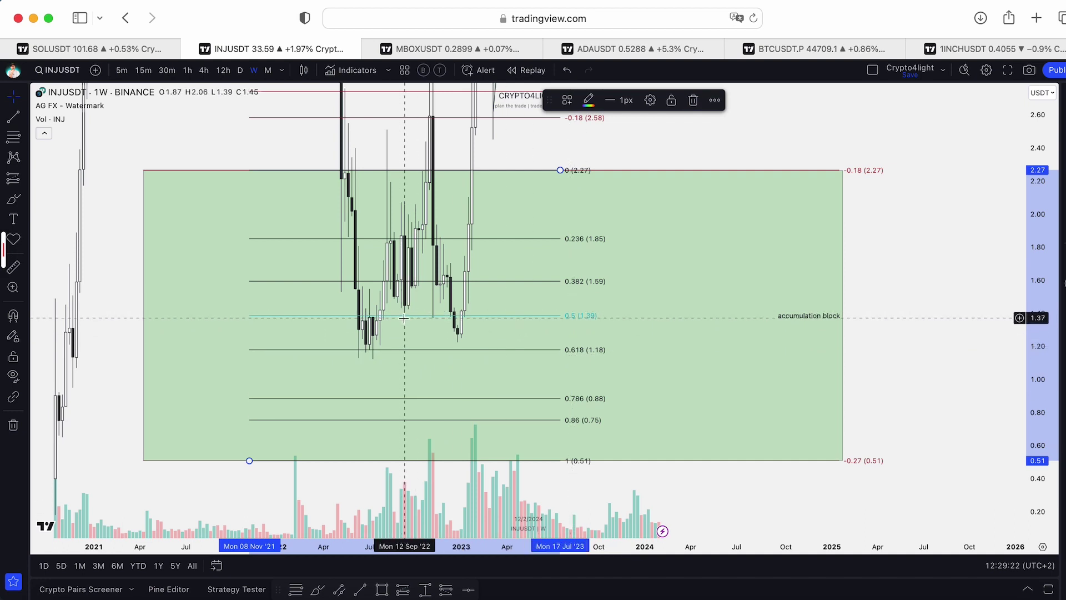
Zoom the INJ scale in and reset it, then switch to the BTCUSDT.P 4-hour chart.
{"action": "left_click_drag", "start_coordinate": [1028, 367], "coordinate": [977, 139]}
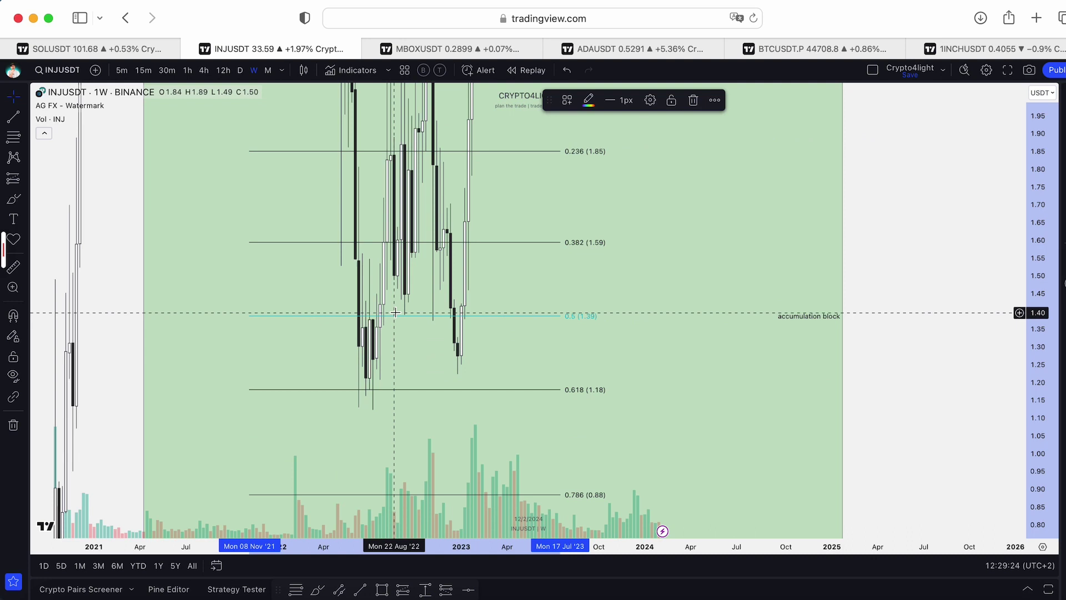
{"action": "key", "text": "alt+r"}
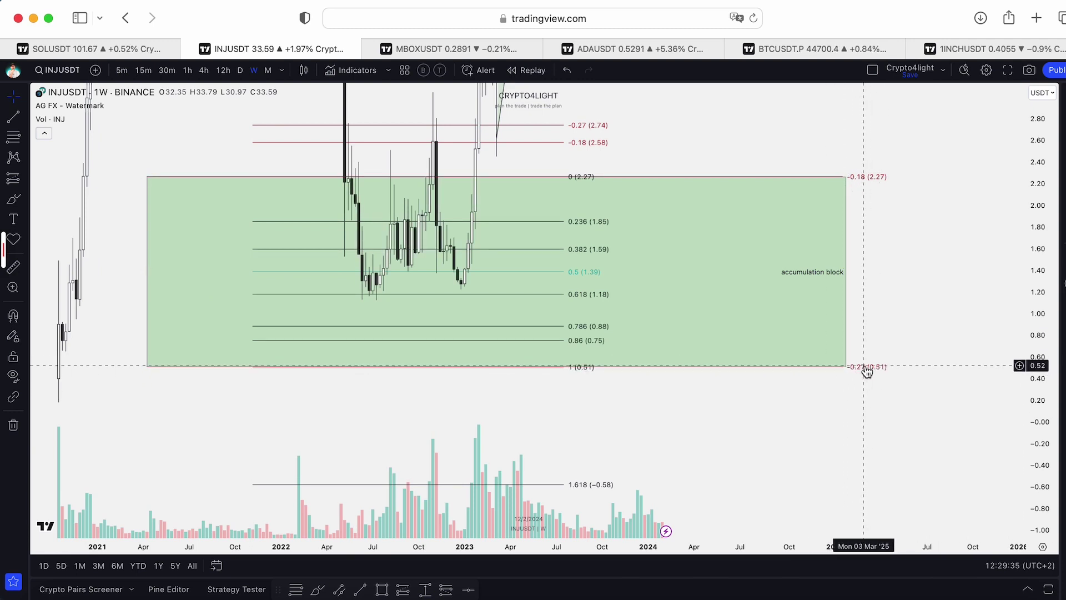
{"action": "left_click_drag", "start_coordinate": [918, 276], "coordinate": [954, 318]}
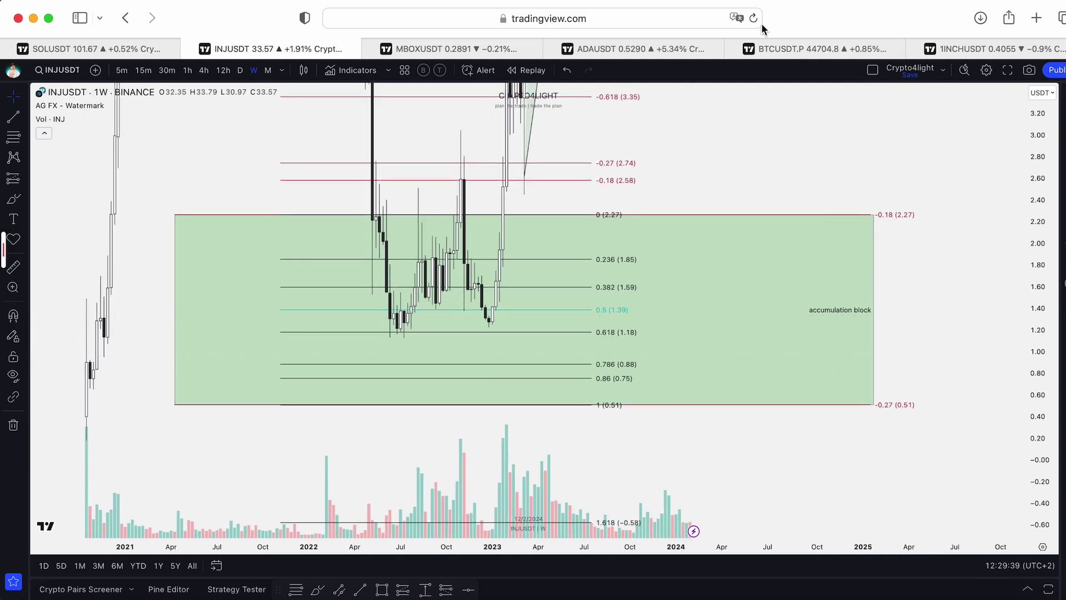
{"action": "left_click", "coordinate": [811, 49]}
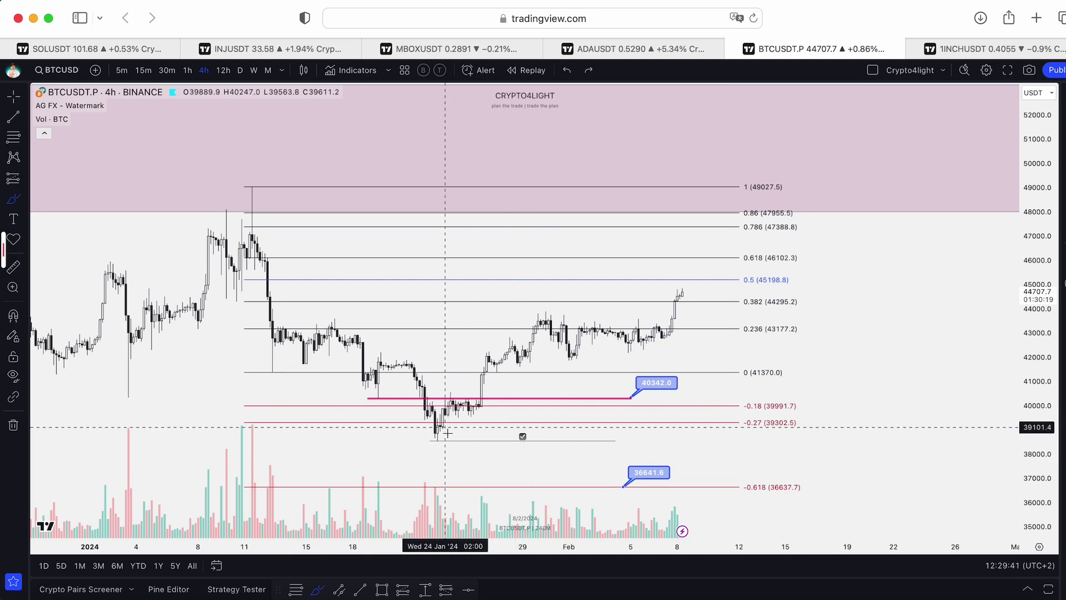
Start a date and price range measurement on the BTC chart, then cancel it.
{"action": "left_click", "coordinate": [423, 591]}
{"action": "left_click", "coordinate": [493, 423]}
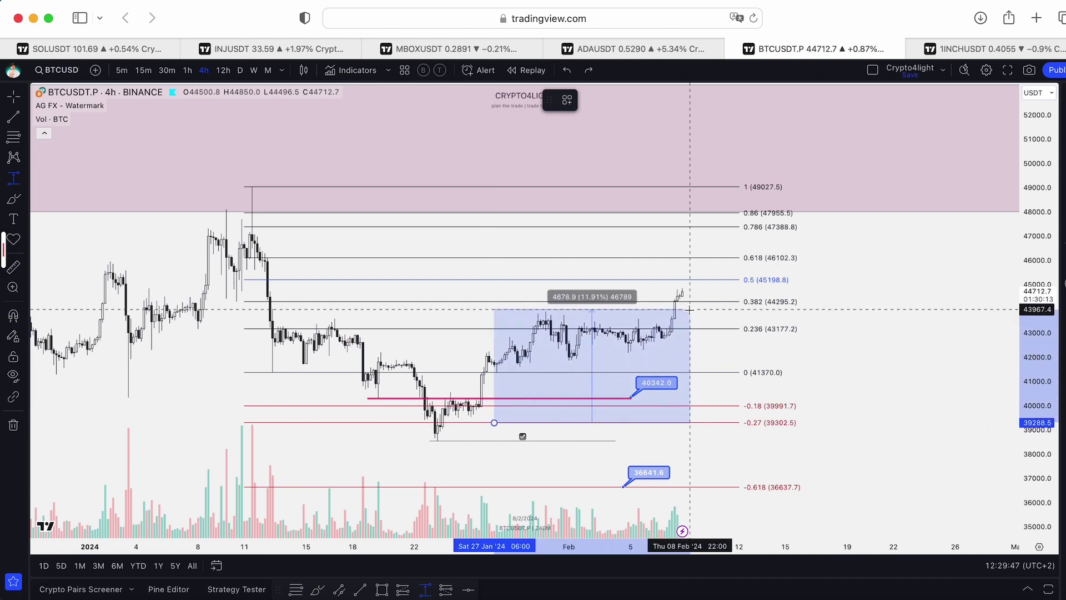
{"action": "key", "text": "Escape"}
Return to the INJUSDT weekly chart and shift it down slightly.
{"action": "scroll", "coordinate": [712, 290], "scroll_direction": "down", "scroll_amount": 1}
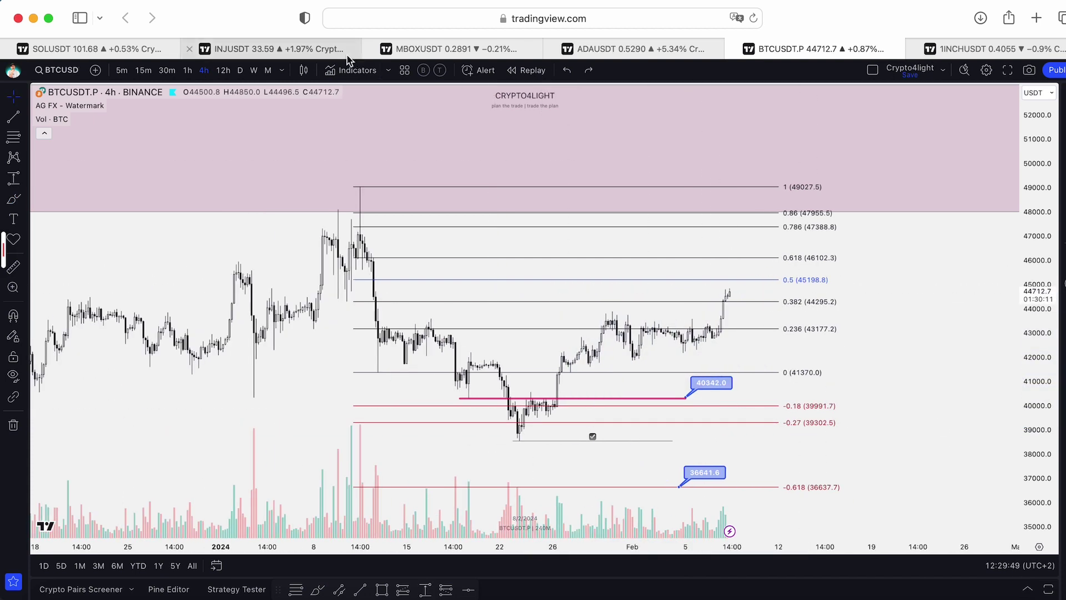
{"action": "left_click", "coordinate": [289, 47]}
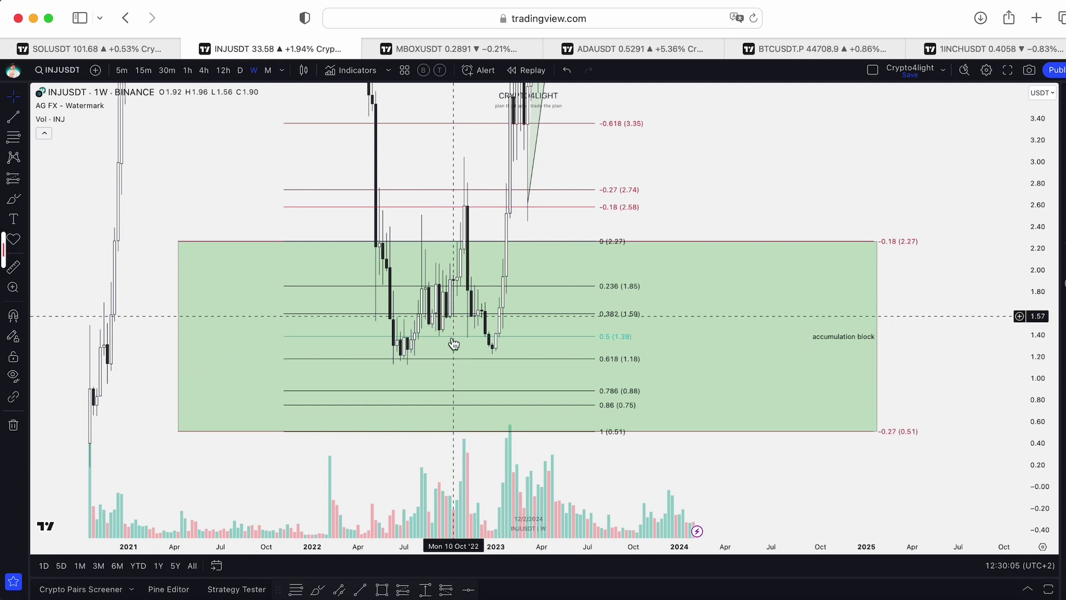
{"action": "left_click_drag", "start_coordinate": [454, 316], "coordinate": [454, 337]}
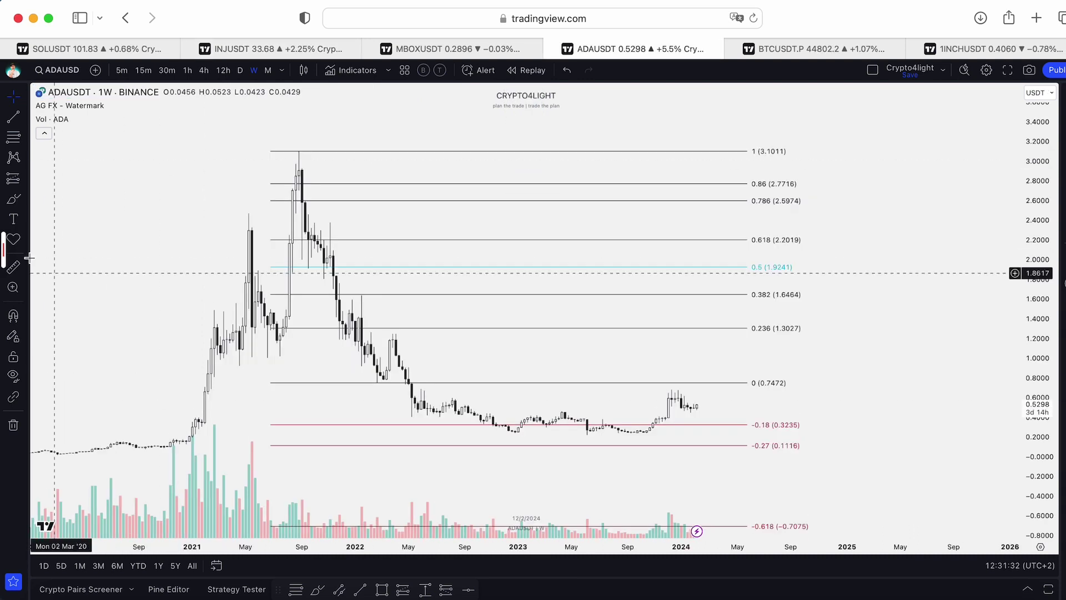
Begin a Fibonacci retracement at the ADA peak, then cancel it.
{"action": "left_click", "coordinate": [9, 137]}
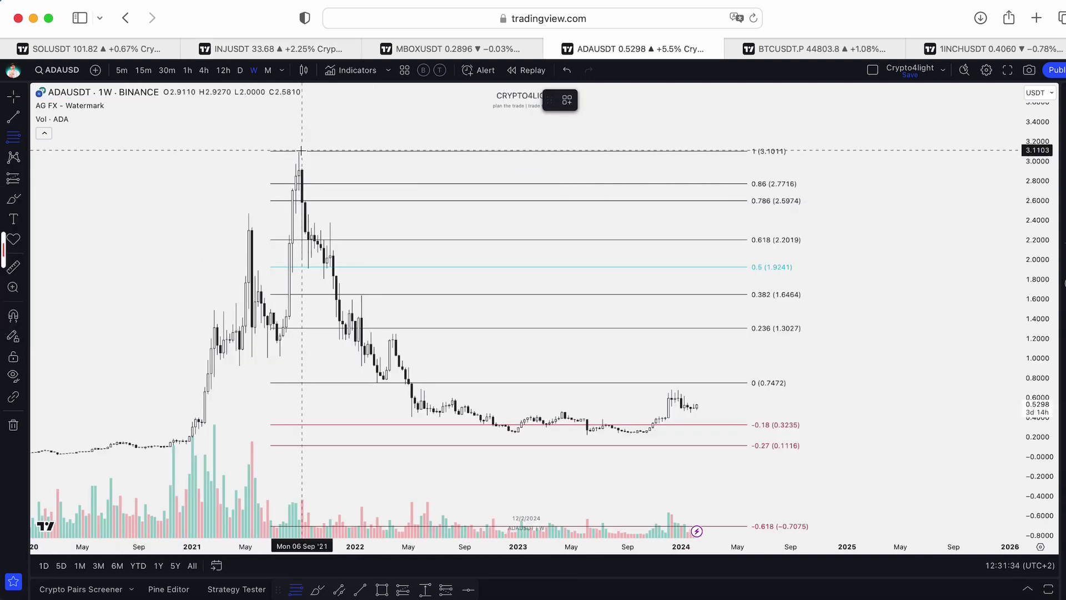
{"action": "left_click", "coordinate": [301, 150]}
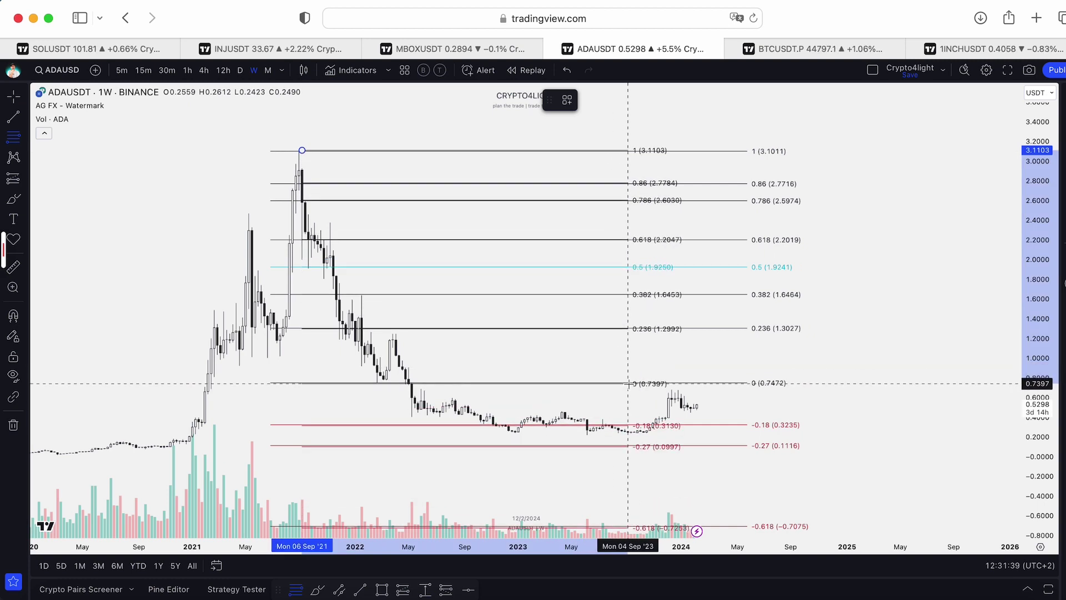
{"action": "key", "text": "Escape"}
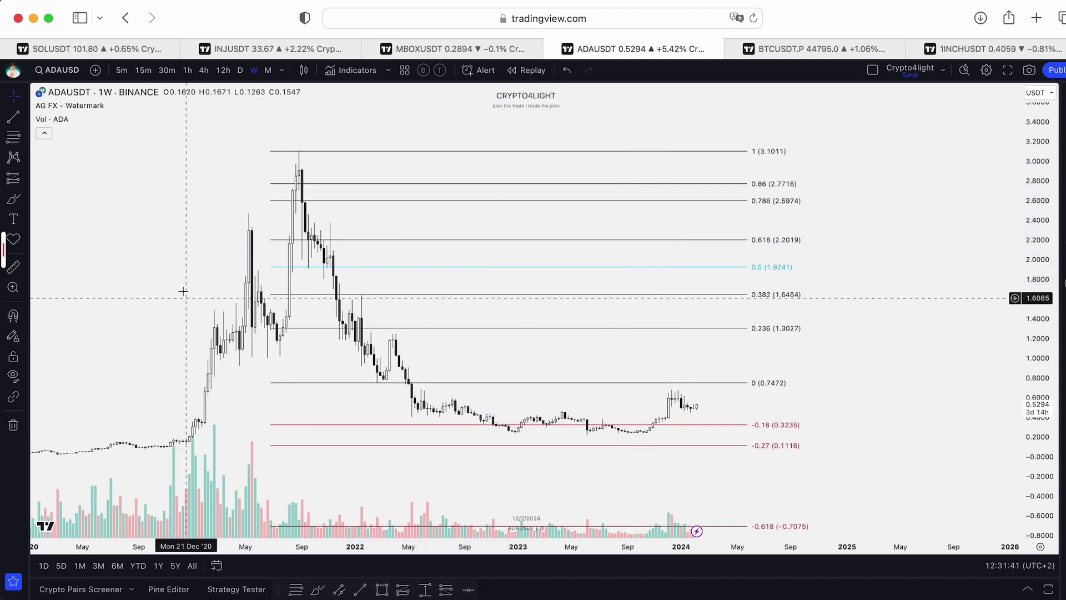
Redraw the Fib retracement with magnet snapping from the 3.1010 high to 0.7472 and view its coordinates.
{"action": "left_click", "coordinate": [295, 588]}
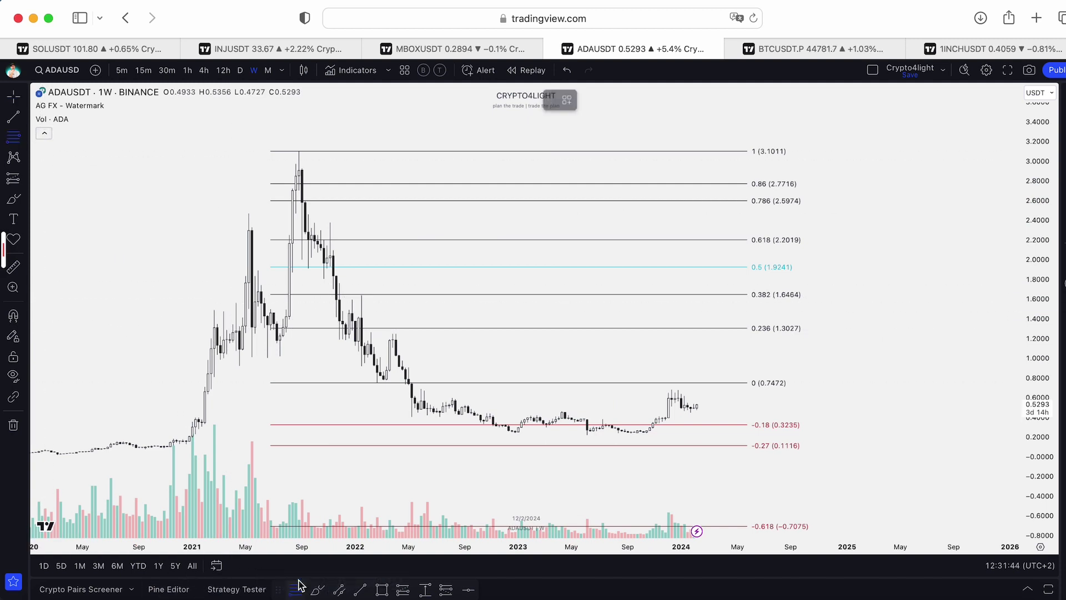
{"action": "left_click", "coordinate": [20, 319]}
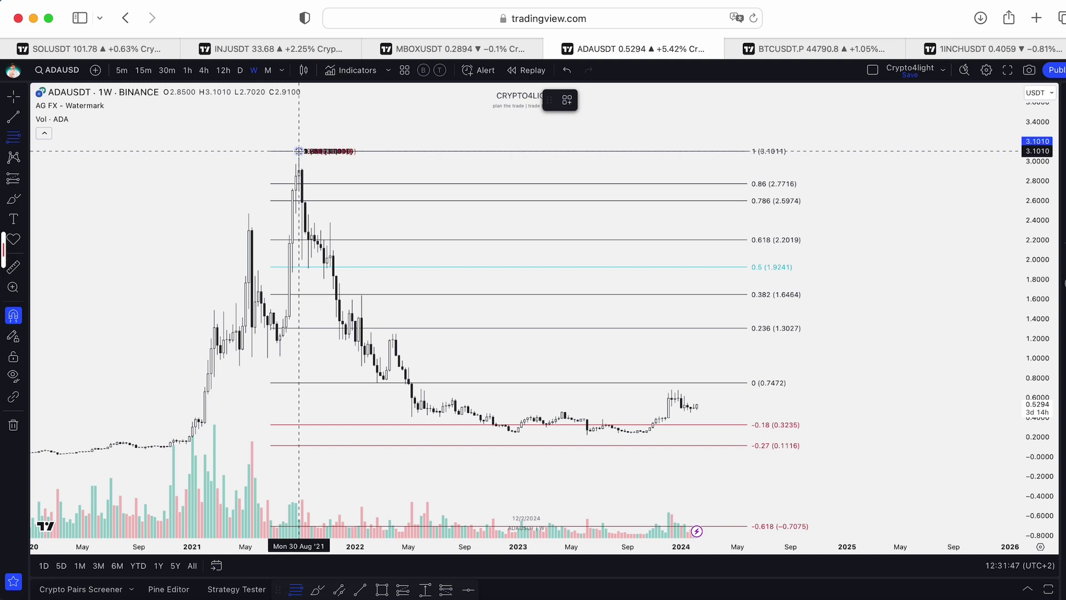
{"action": "left_click", "coordinate": [377, 383]}
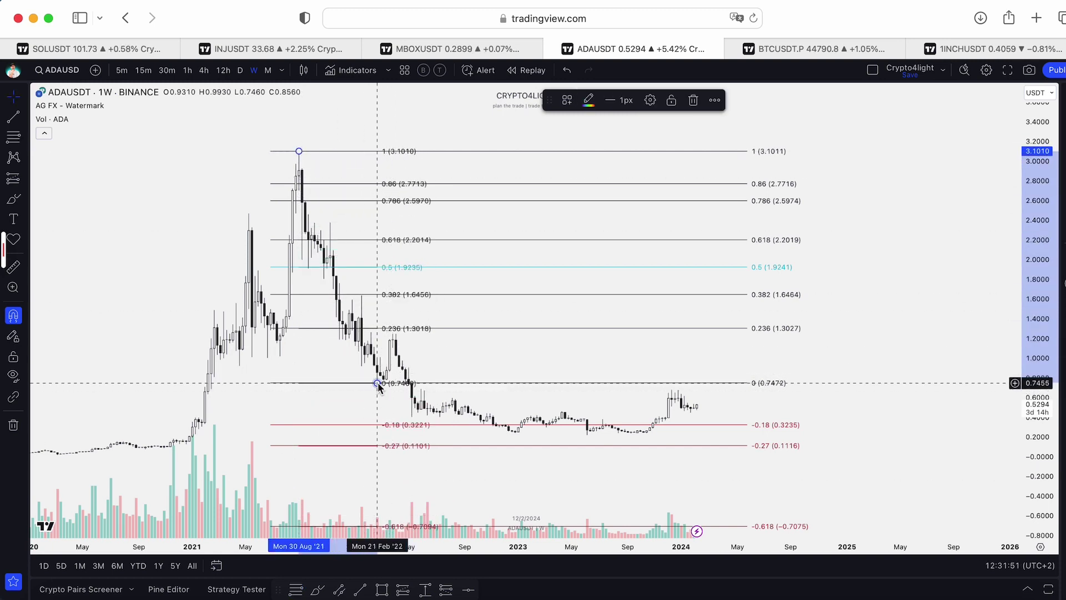
{"action": "left_click", "coordinate": [373, 390]}
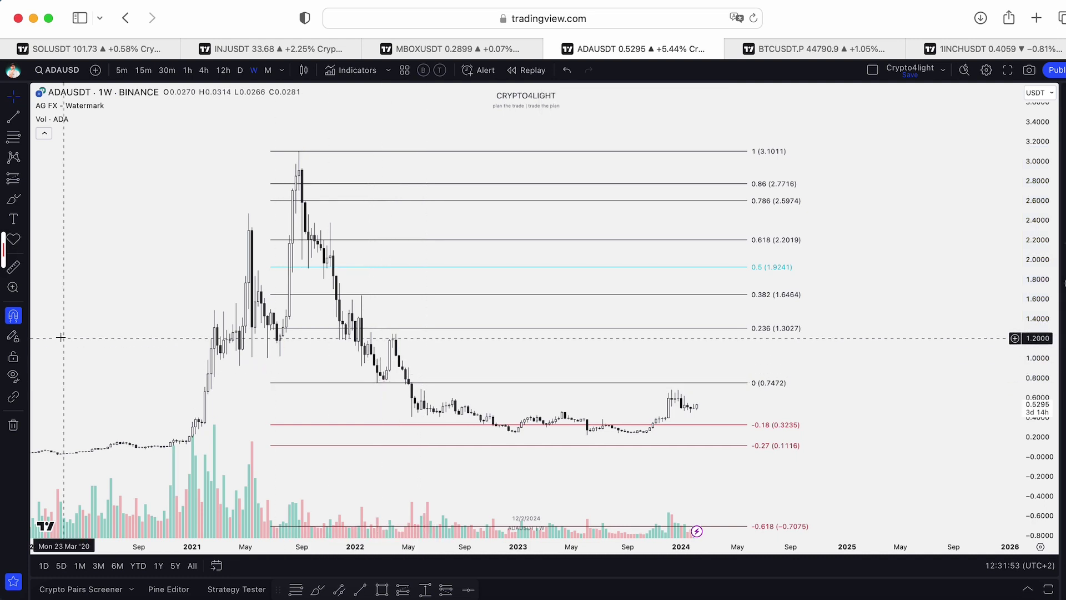
{"action": "left_click", "coordinate": [13, 316]}
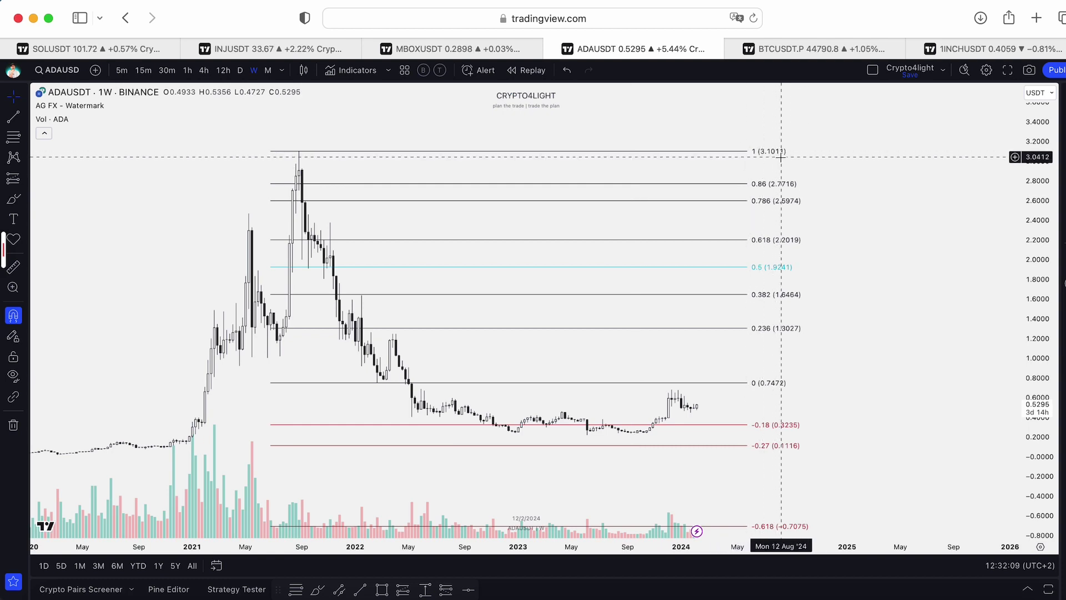
{"action": "double_click", "coordinate": [748, 157]}
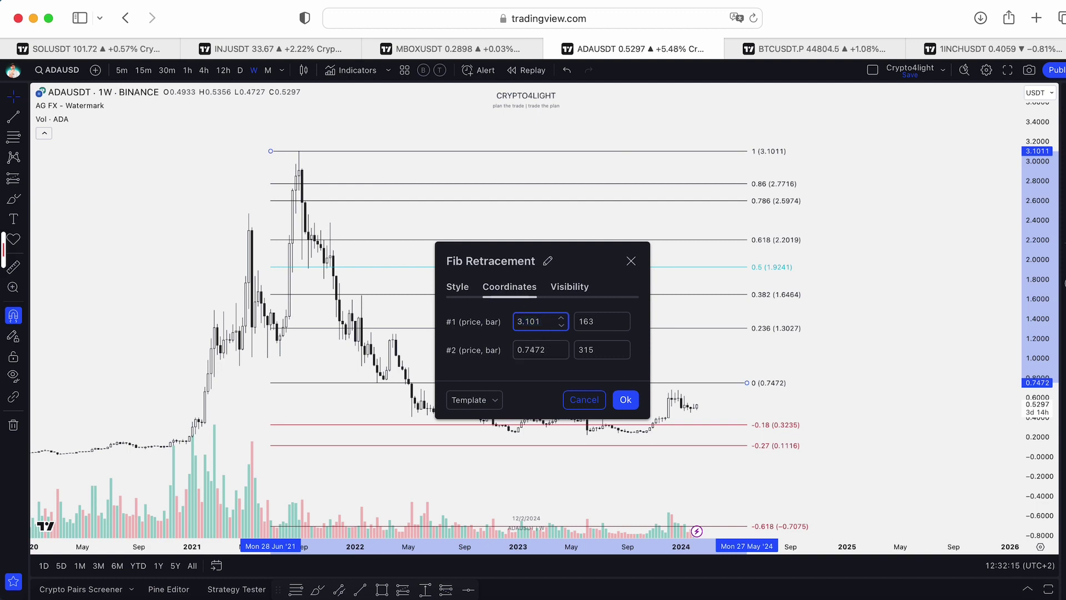
Delete the smaller overlapping retracement, then compress the price scale to reveal the 0.236 (1.3027) level.
{"action": "left_click", "coordinate": [626, 399]}
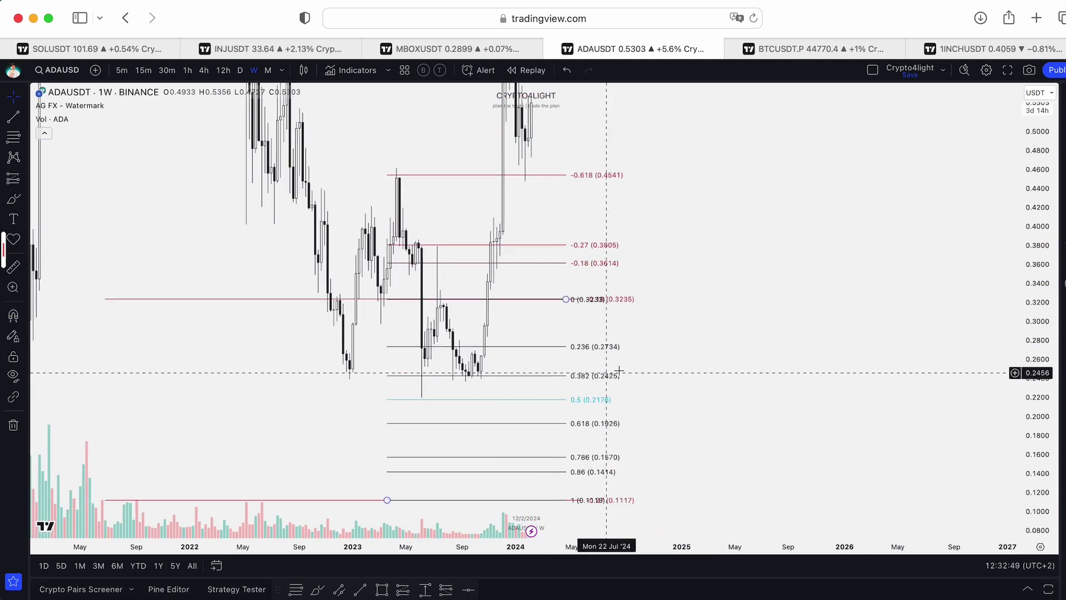
{"action": "scroll", "coordinate": [616, 344], "scroll_direction": "left", "scroll_amount": 3}
{"action": "left_click", "coordinate": [645, 293]}
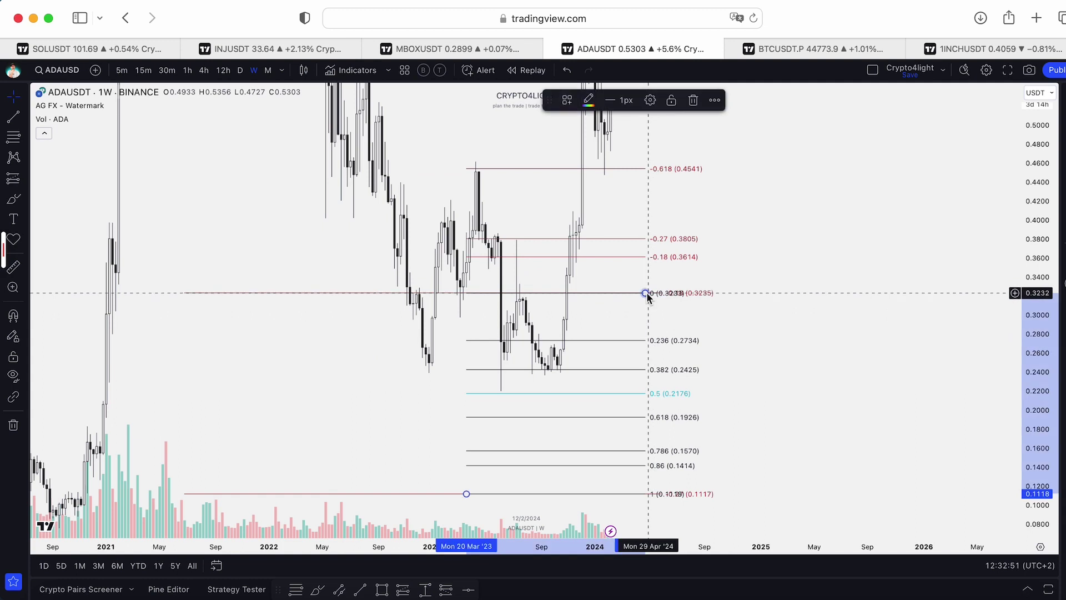
{"action": "key", "text": "Delete"}
{"action": "left_click_drag", "start_coordinate": [757, 351], "coordinate": [942, 318]}
{"action": "left_click_drag", "start_coordinate": [783, 304], "coordinate": [604, 377]}
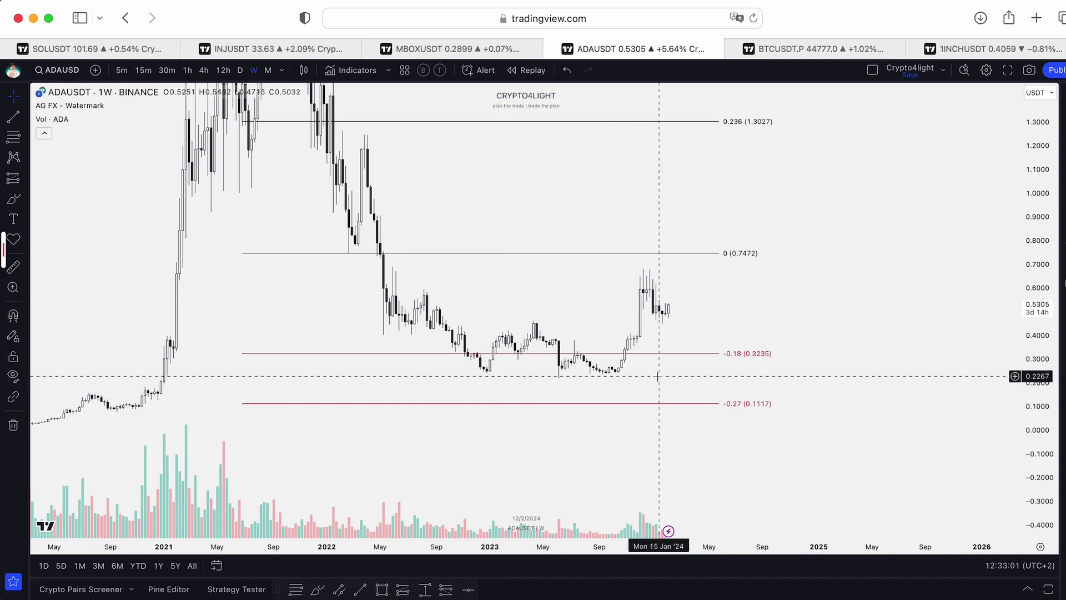
{"action": "left_click", "coordinate": [353, 71]}
{"action": "left_click", "coordinate": [475, 272]}
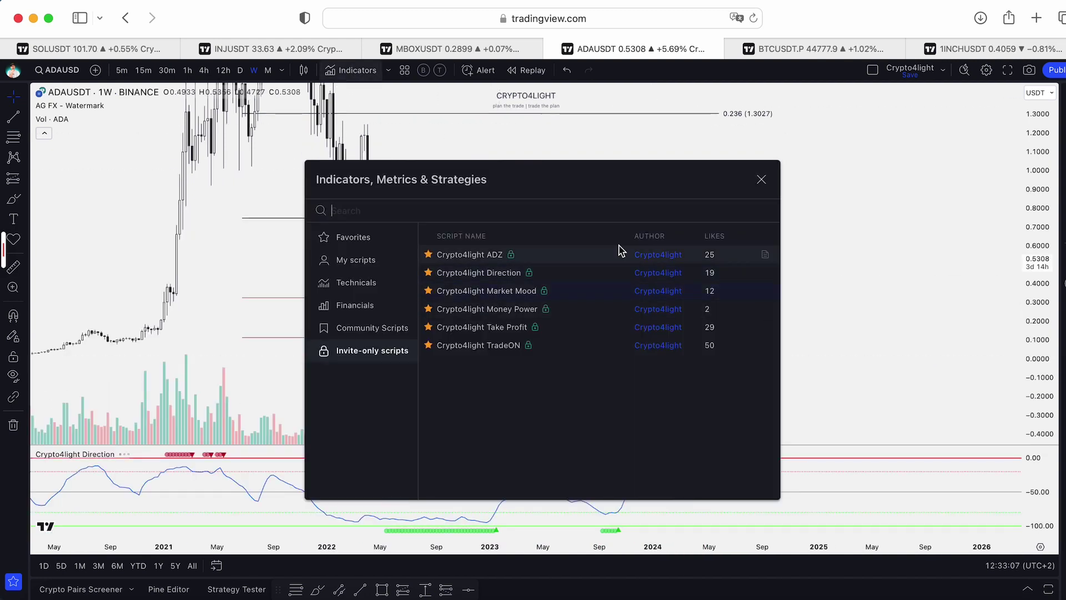
{"action": "left_click", "coordinate": [761, 178]}
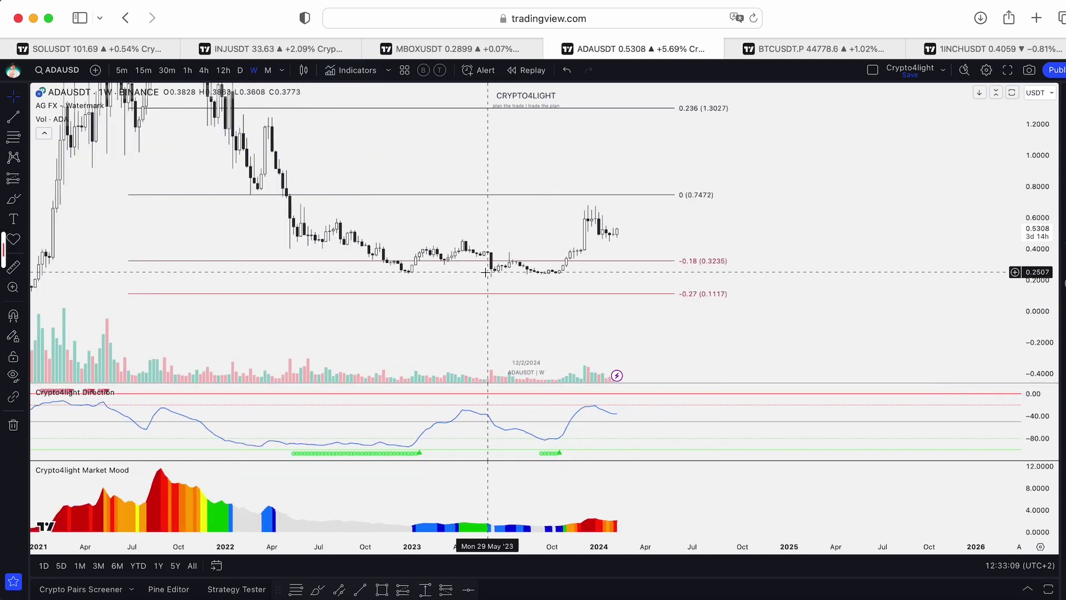
{"action": "scroll", "coordinate": [450, 334], "scroll_direction": "up", "scroll_amount": 1}
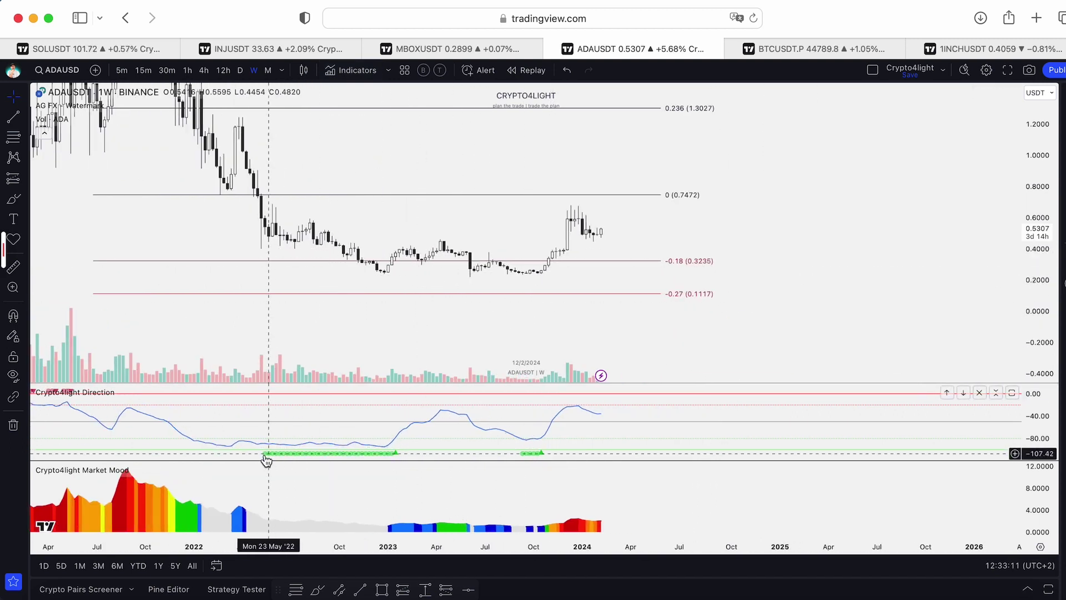
{"action": "scroll", "coordinate": [400, 455], "scroll_direction": "up", "scroll_amount": 2}
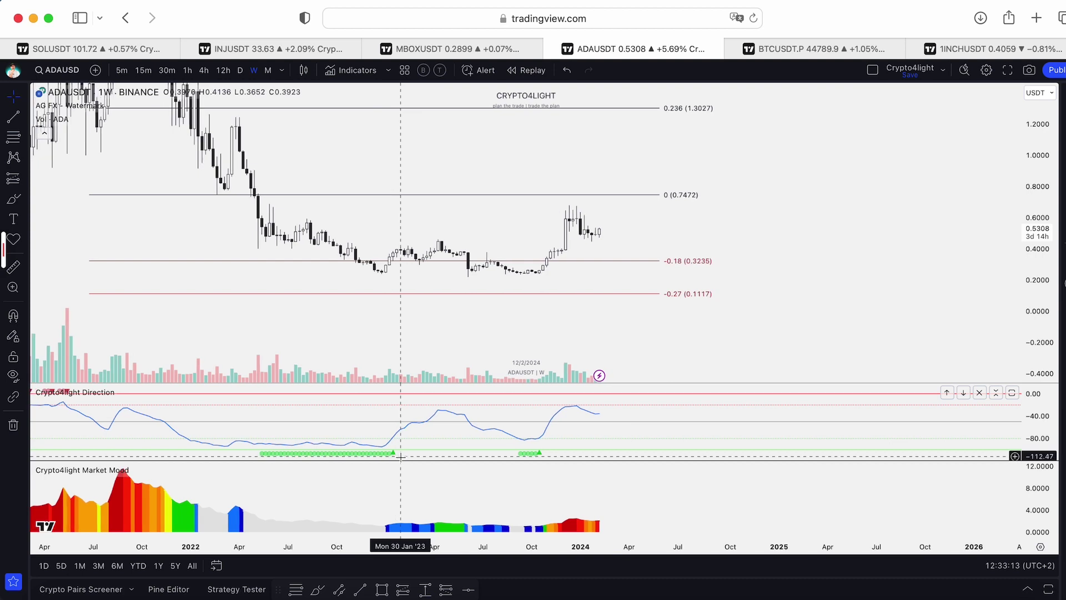
{"action": "scroll", "coordinate": [497, 455], "scroll_direction": "down", "scroll_amount": 1}
{"action": "scroll", "coordinate": [510, 512], "scroll_direction": "up", "scroll_amount": 2}
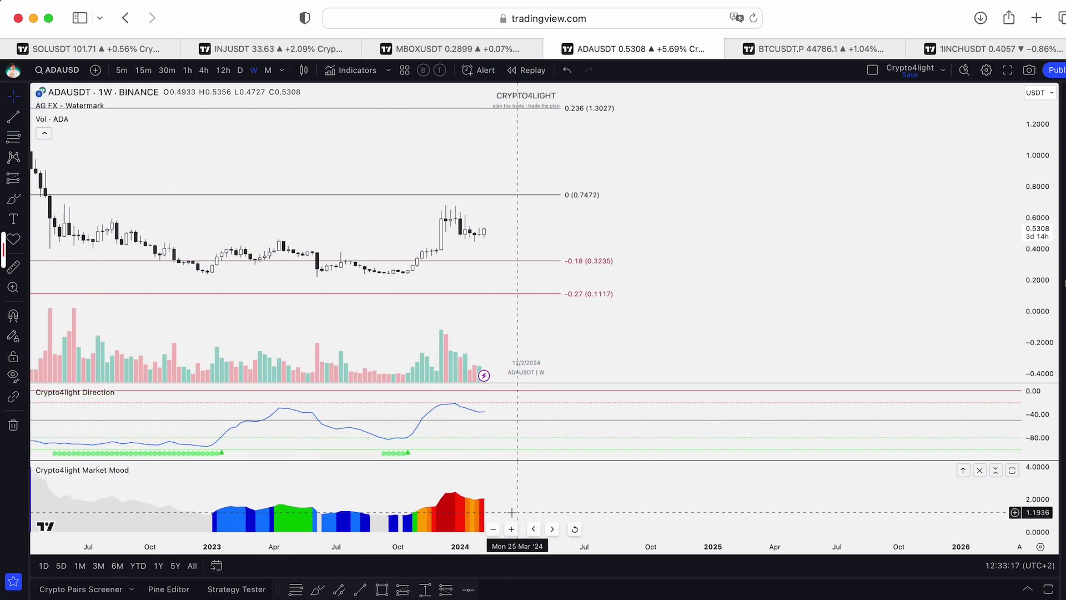
{"action": "scroll", "coordinate": [392, 513], "scroll_direction": "down", "scroll_amount": 4}
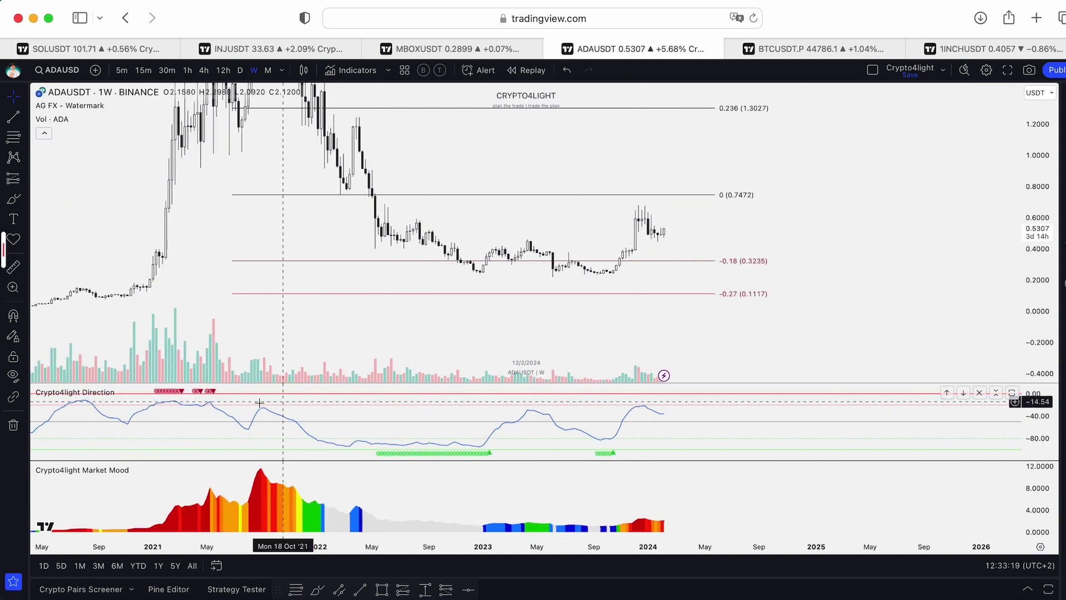
{"action": "left_click", "coordinate": [172, 393]}
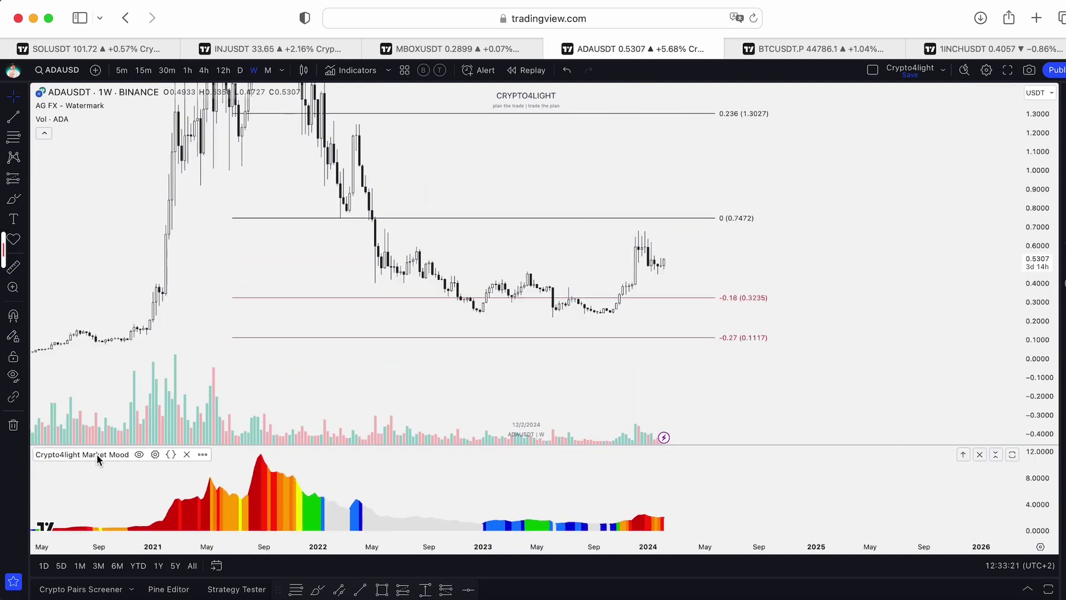
{"action": "left_click", "coordinate": [187, 455]}
{"action": "scroll", "coordinate": [642, 248], "scroll_direction": "down", "scroll_amount": 1}
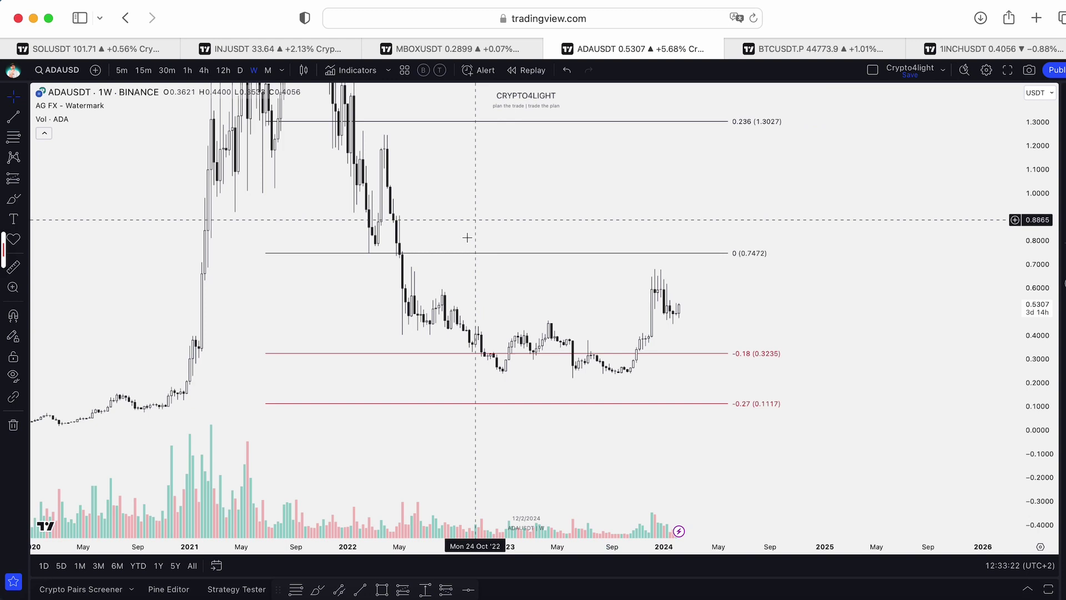
{"action": "double_click", "coordinate": [675, 270]}
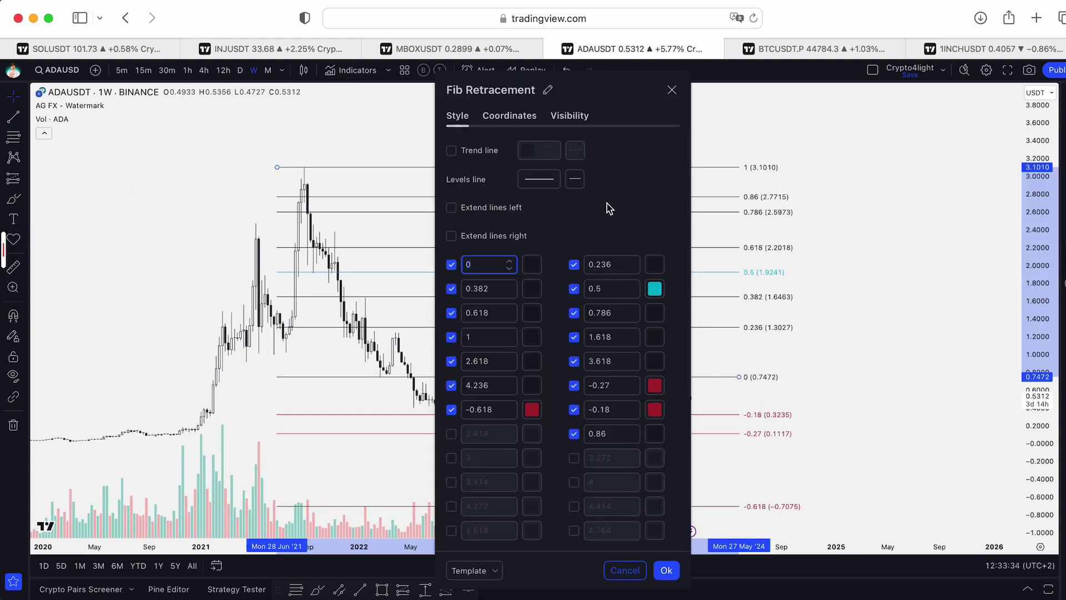